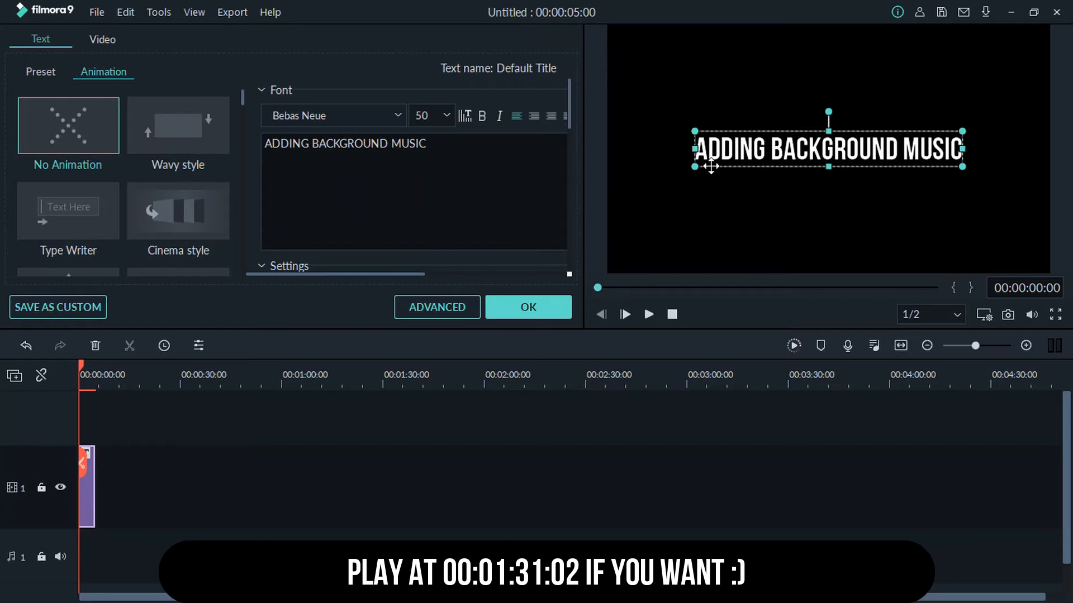
In the advanced text editor, add a second text box below the title reading "FILMORA BASICS".
{"action": "left_click", "coordinate": [419, 306]}
{"action": "left_click", "coordinate": [355, 53]}
{"action": "left_click_drag", "start_coordinate": [632, 239], "coordinate": [630, 286]}
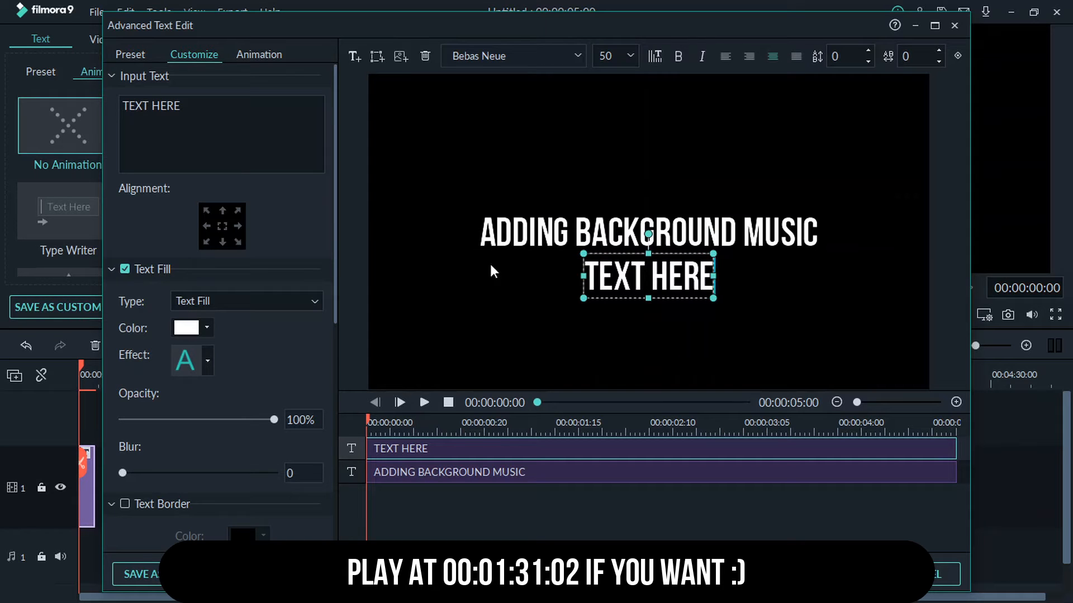
{"action": "triple_click", "coordinate": [260, 120]}
{"action": "type", "text": "FILMORA BASICS"}
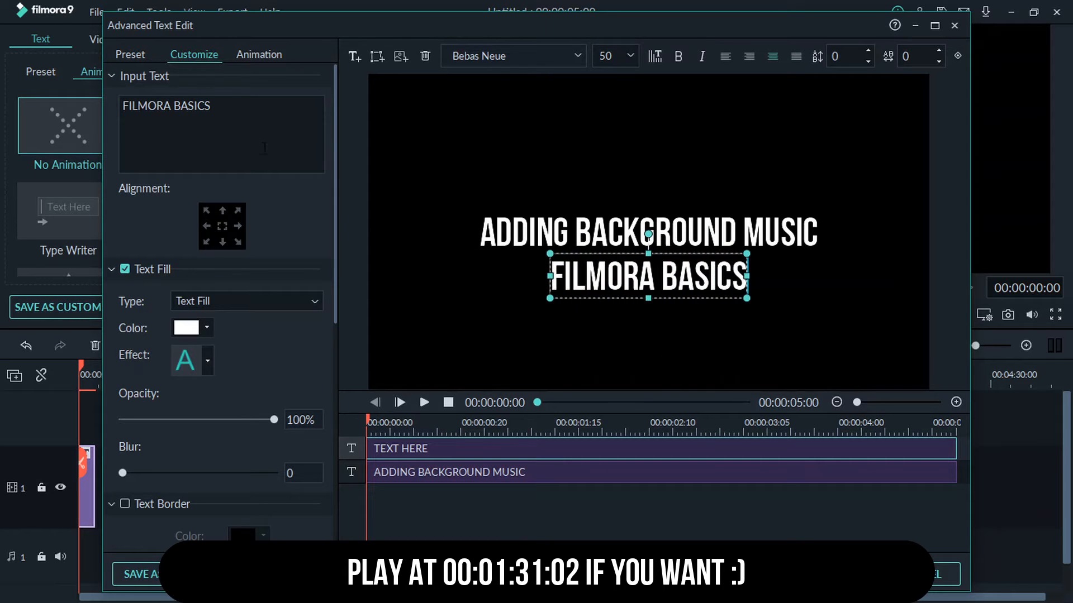
Set the FILMORA BASICS subtitle to size 30 and italic, enlarge its text box, and accept the title edits.
{"action": "double_click", "coordinate": [620, 55]}
{"action": "key", "text": "Return"}
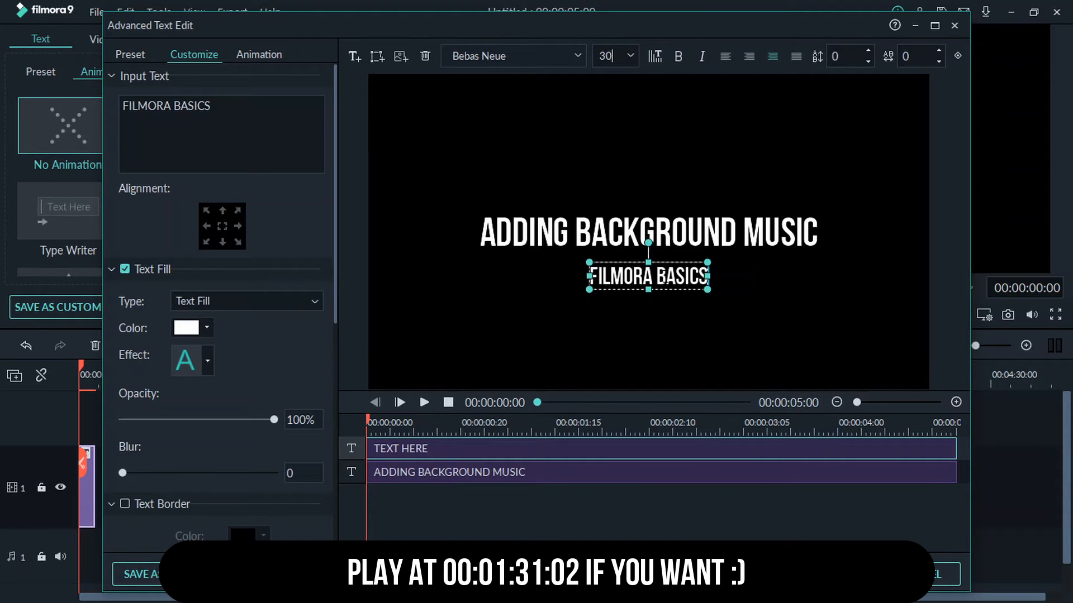
{"action": "left_click_drag", "start_coordinate": [708, 289], "coordinate": [660, 282]}
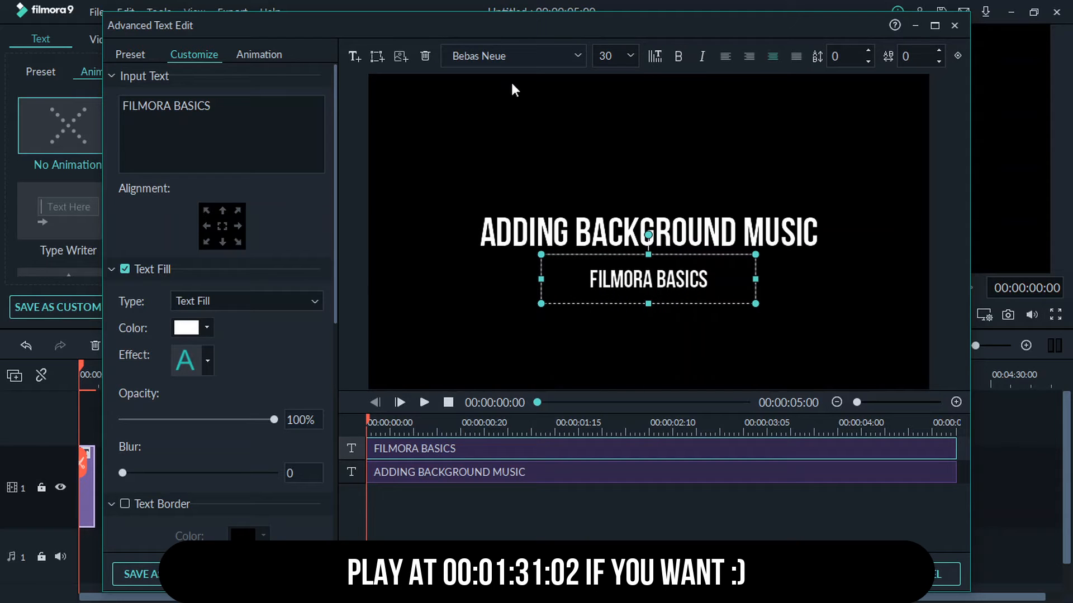
{"action": "left_click", "coordinate": [703, 58]}
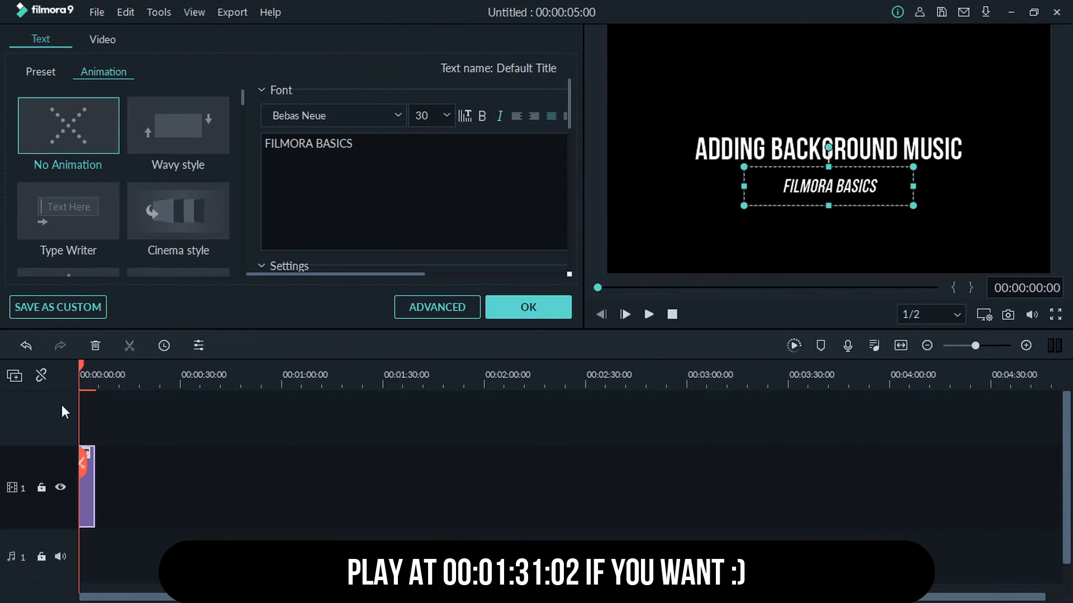
{"action": "key", "text": "space"}
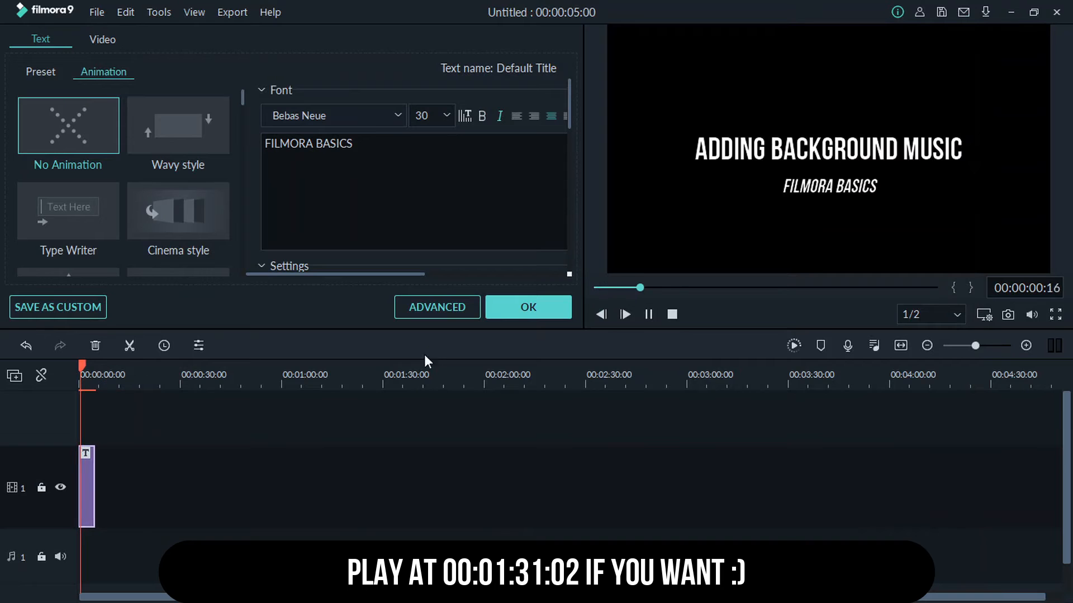
{"action": "left_click", "coordinate": [523, 308]}
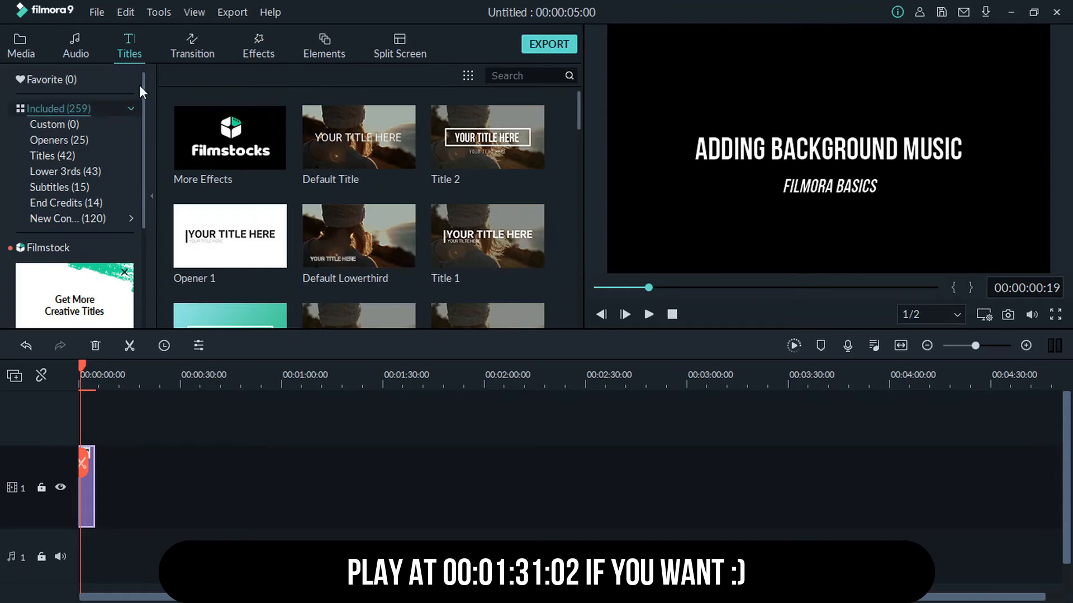
Add the Grey sample color to video track 1, after the title clip.
{"action": "left_click", "coordinate": [29, 47]}
{"action": "left_click", "coordinate": [55, 136]}
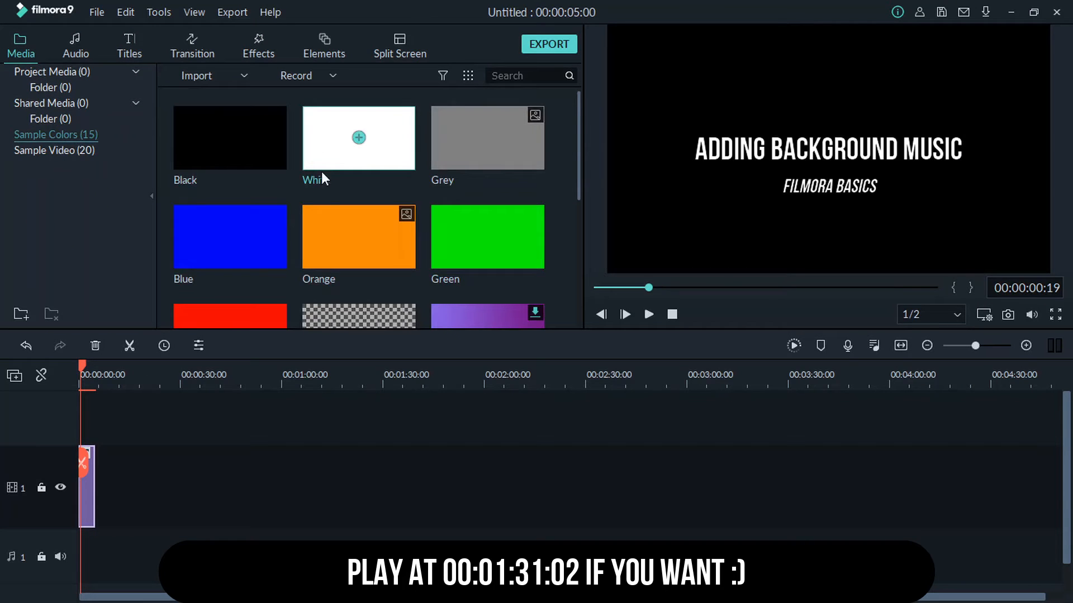
{"action": "left_click", "coordinate": [114, 384]}
{"action": "left_click", "coordinate": [486, 138]}
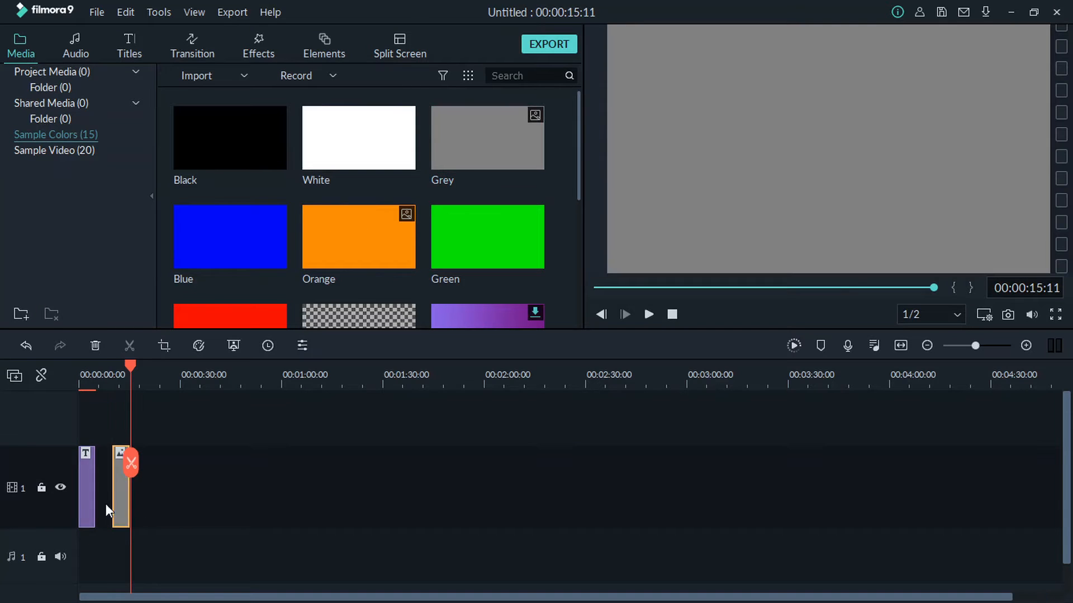
Move the title to video track 2, align the grey clip beneath it at the timeline start, and preview the result.
{"action": "mouse_move", "coordinate": [85, 475]}
{"action": "left_mouse_down"}
{"action": "mouse_move", "coordinate": [96, 415]}
{"action": "mouse_move", "coordinate": [90, 455]}
{"action": "left_mouse_up"}
{"action": "left_click_drag", "start_coordinate": [115, 537], "coordinate": [79, 538]}
{"action": "left_click", "coordinate": [84, 384]}
{"action": "key", "text": "space"}
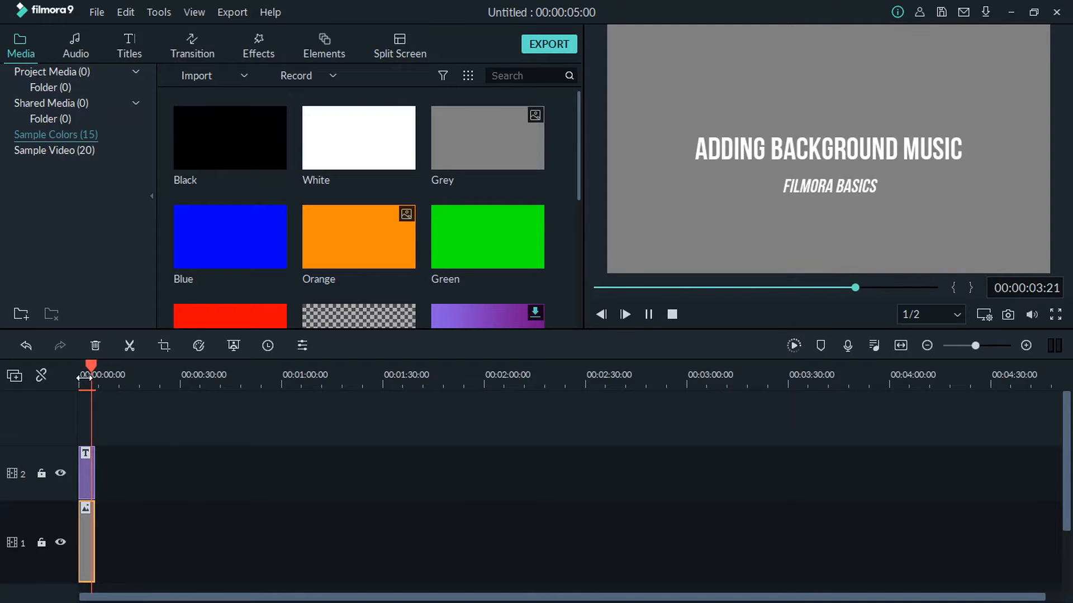
{"action": "scroll", "coordinate": [156, 413], "scroll_direction": "down", "scroll_amount": 2}
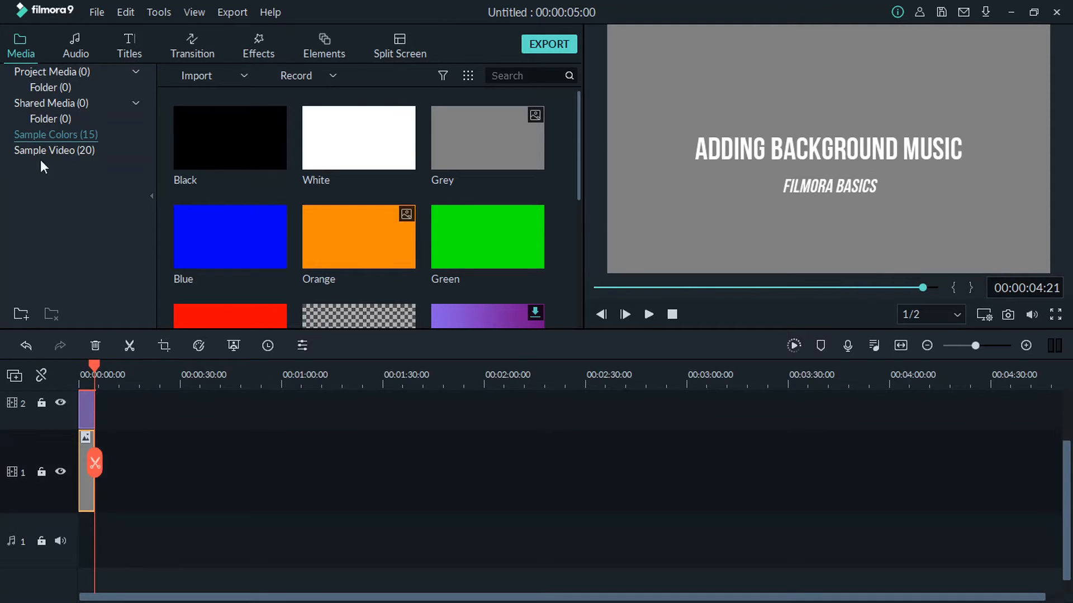
{"action": "scroll", "coordinate": [172, 450], "scroll_direction": "up", "scroll_amount": 2}
Import the music file "The Jam - Slynk & Mr Stabalina" from the intro folder into the project media.
{"action": "left_click", "coordinate": [25, 69]}
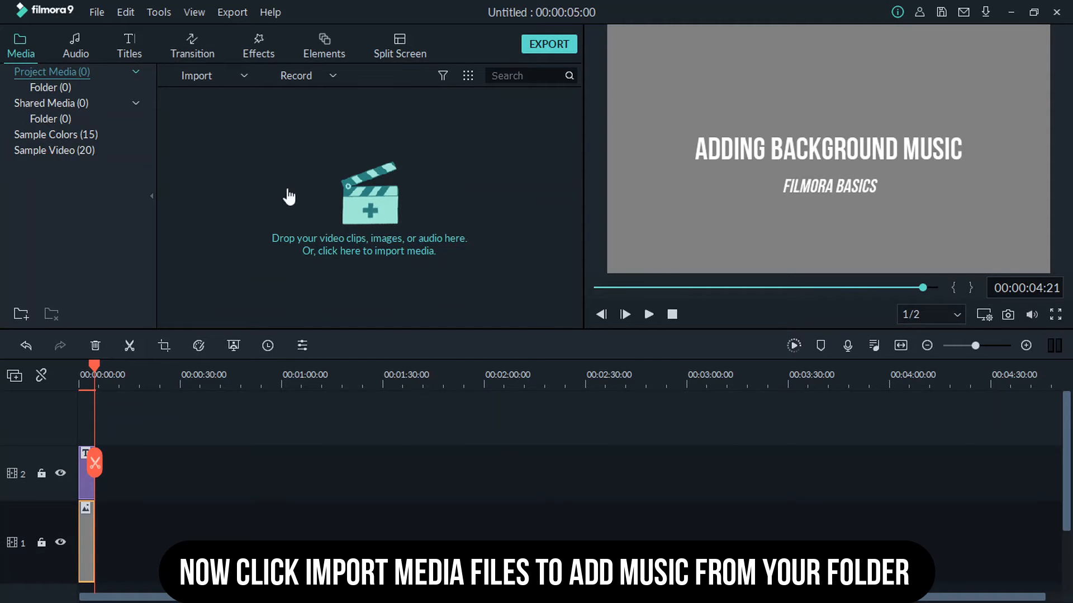
{"action": "left_click", "coordinate": [204, 77]}
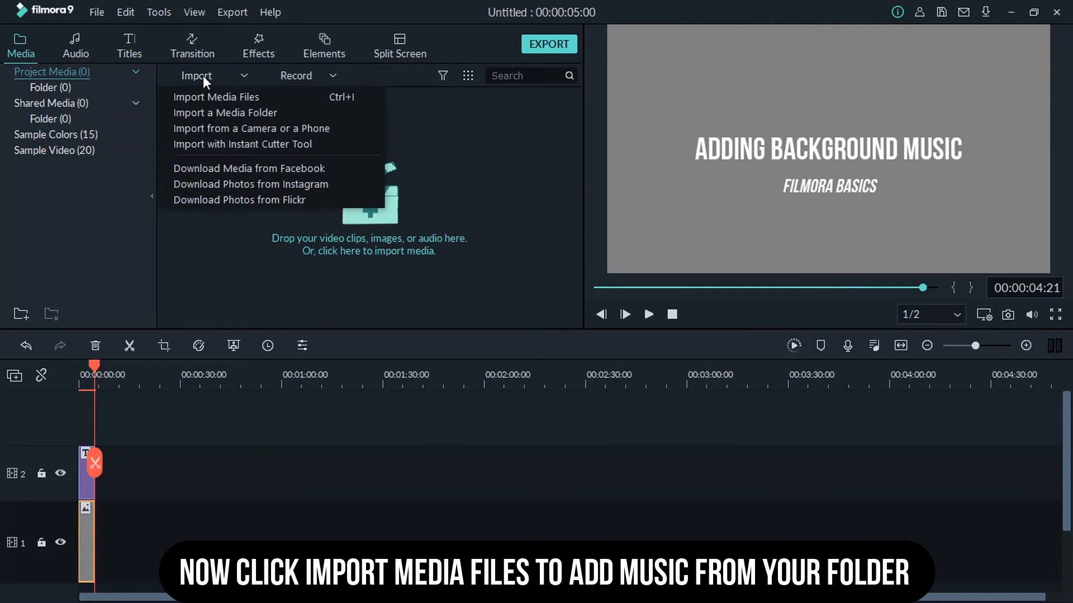
{"action": "left_click", "coordinate": [214, 97]}
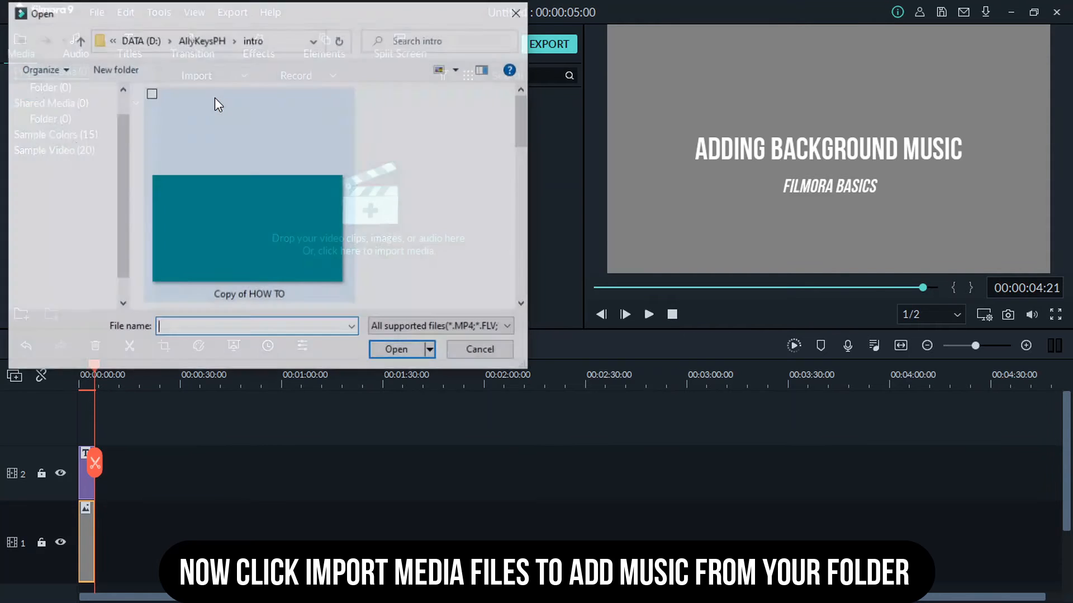
{"action": "scroll", "coordinate": [503, 229], "scroll_direction": "down", "scroll_amount": 3}
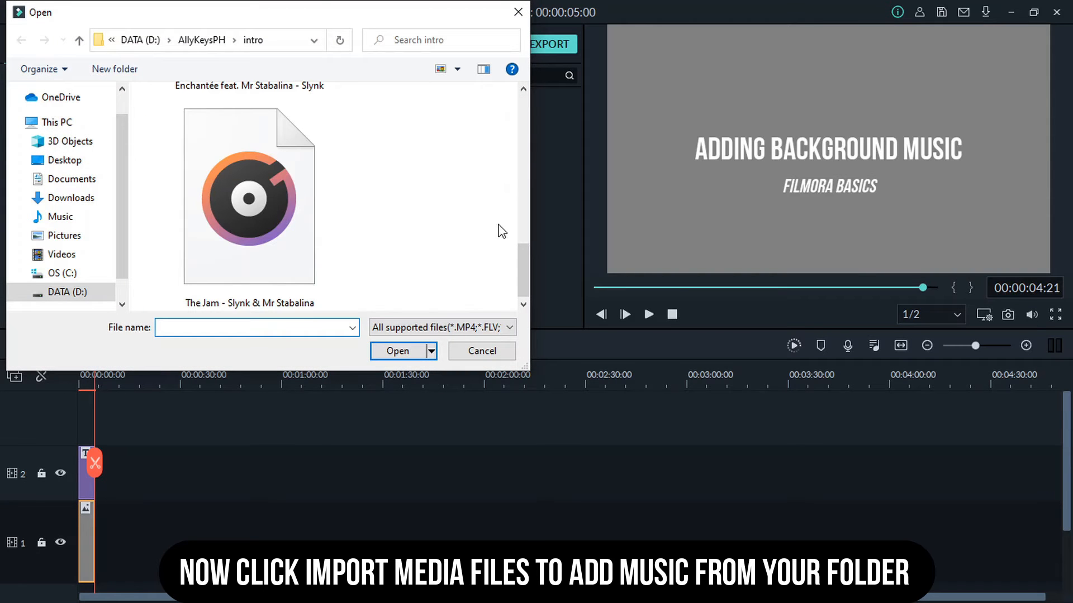
{"action": "left_click", "coordinate": [285, 216]}
{"action": "left_click", "coordinate": [447, 330]}
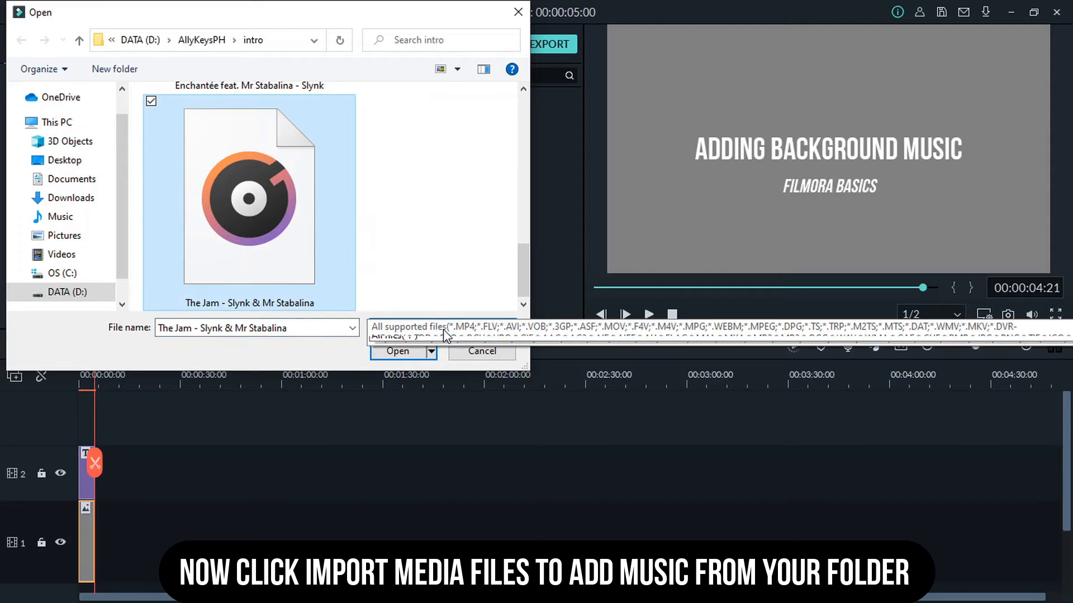
{"action": "left_click", "coordinate": [455, 341]}
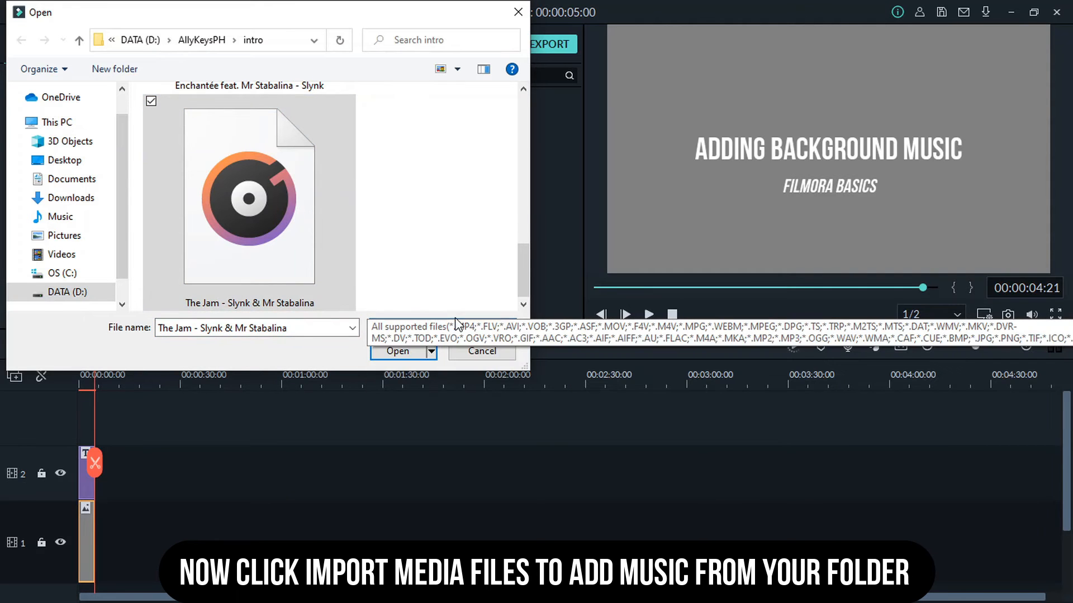
{"action": "left_click", "coordinate": [408, 357]}
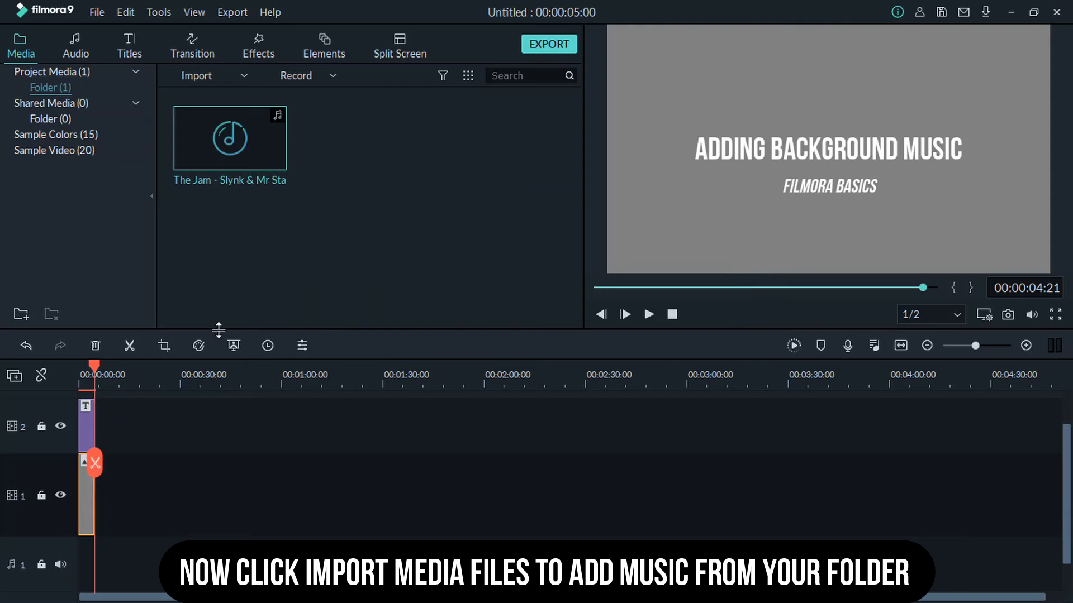
Add the imported music to audio track 1, move it to the timeline start, and play from the beginning.
{"action": "left_click", "coordinate": [228, 138]}
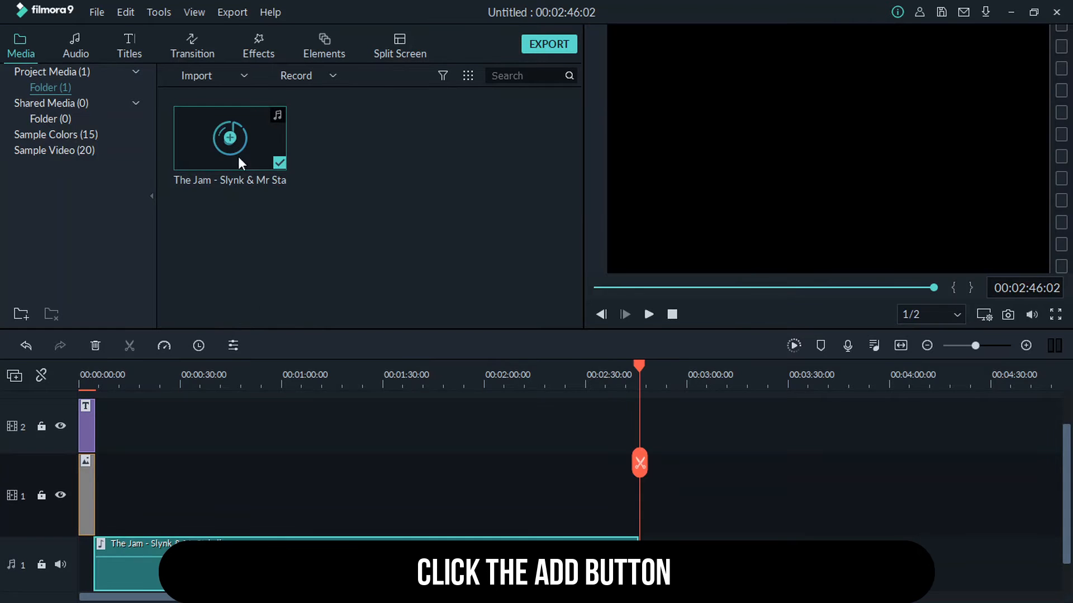
{"action": "left_click_drag", "start_coordinate": [197, 502], "coordinate": [170, 500]}
{"action": "left_click_drag", "start_coordinate": [98, 373], "coordinate": [38, 357]}
{"action": "key", "text": "space"}
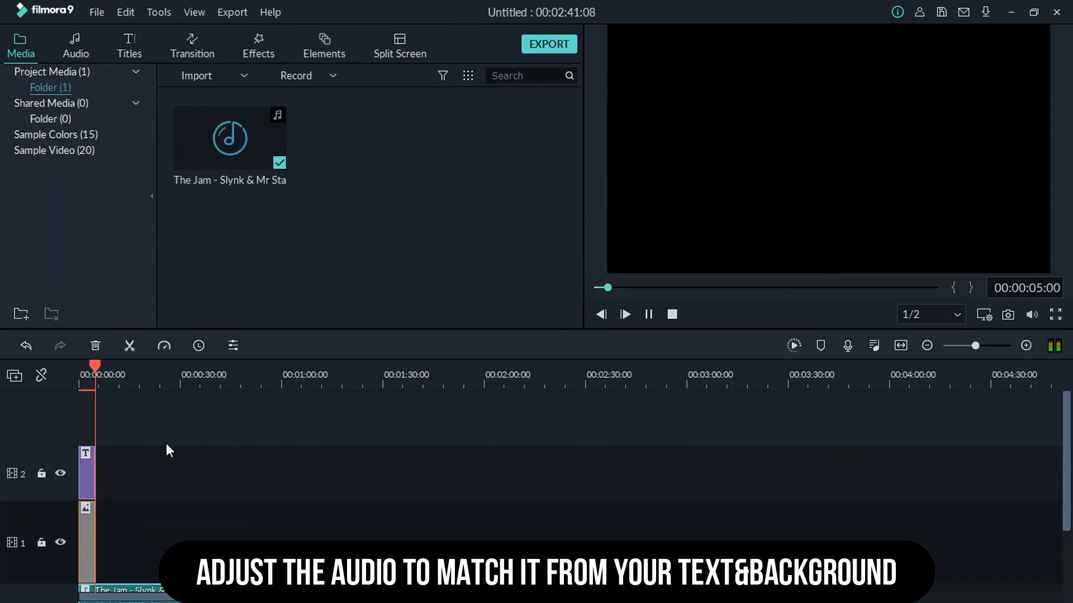
Extend the title clip and the grey background clip so both end together with the music clip.
{"action": "scroll", "coordinate": [157, 464], "scroll_direction": "down", "scroll_amount": 2}
{"action": "scroll", "coordinate": [75, 487], "scroll_direction": "up", "scroll_amount": 1}
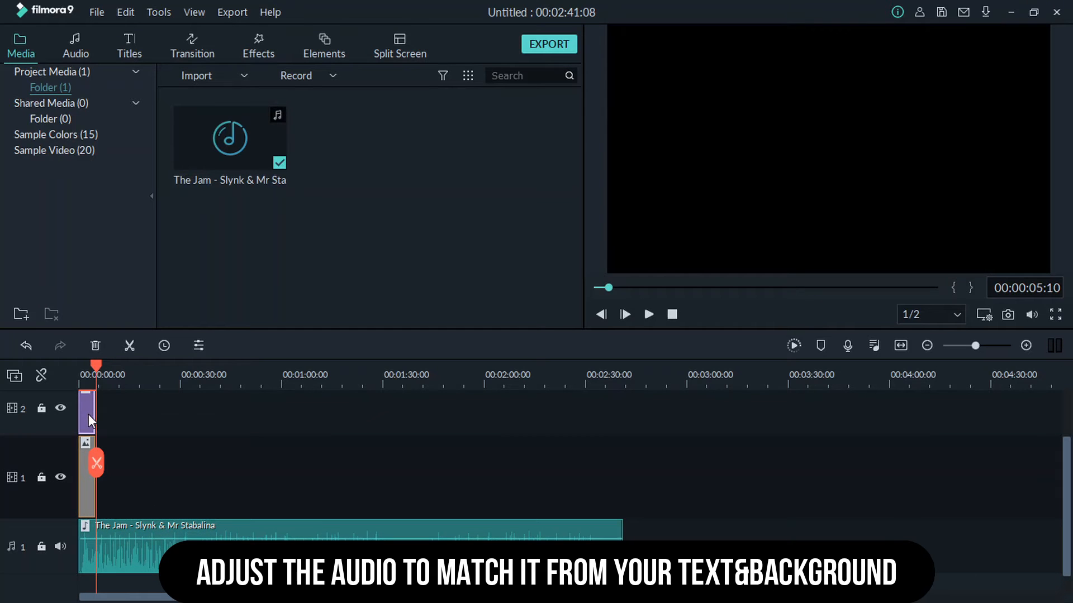
{"action": "left_click_drag", "start_coordinate": [95, 414], "coordinate": [623, 416]}
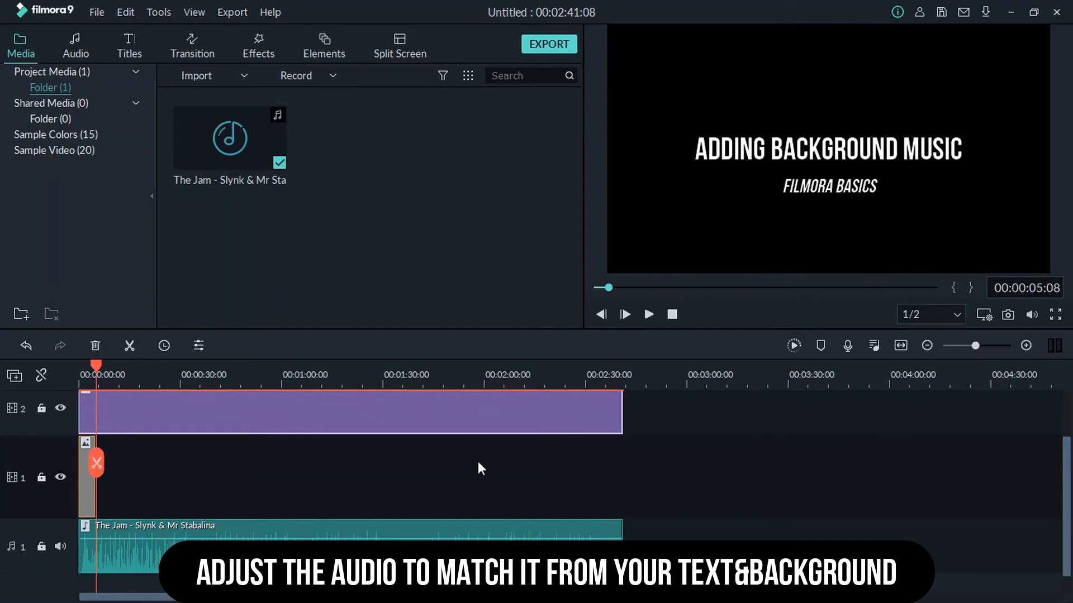
{"action": "left_click_drag", "start_coordinate": [95, 489], "coordinate": [621, 498]}
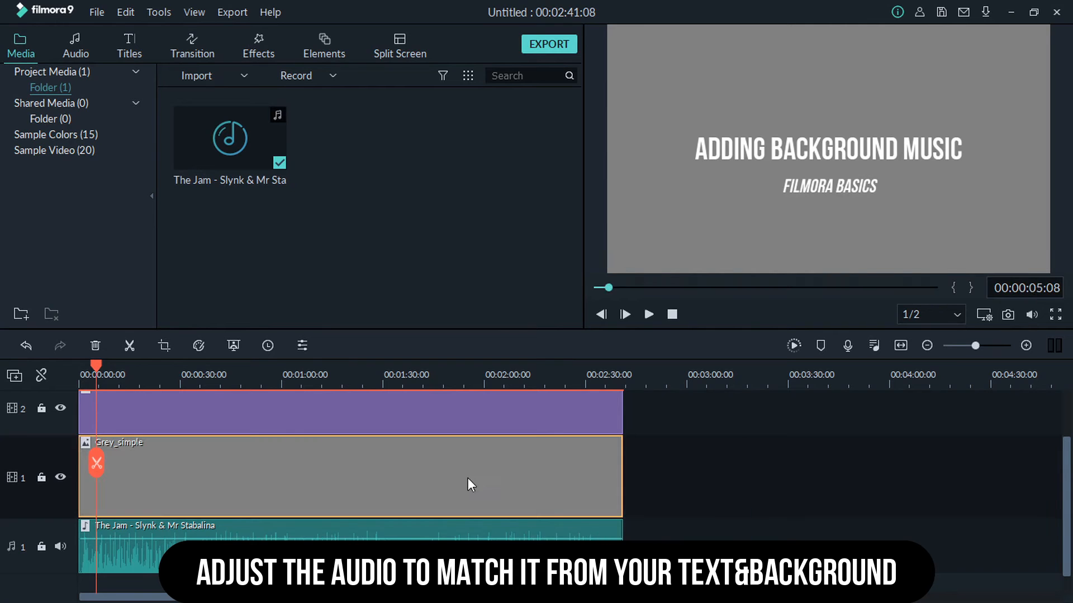
{"action": "scroll", "coordinate": [256, 448], "scroll_direction": "down", "scroll_amount": 1}
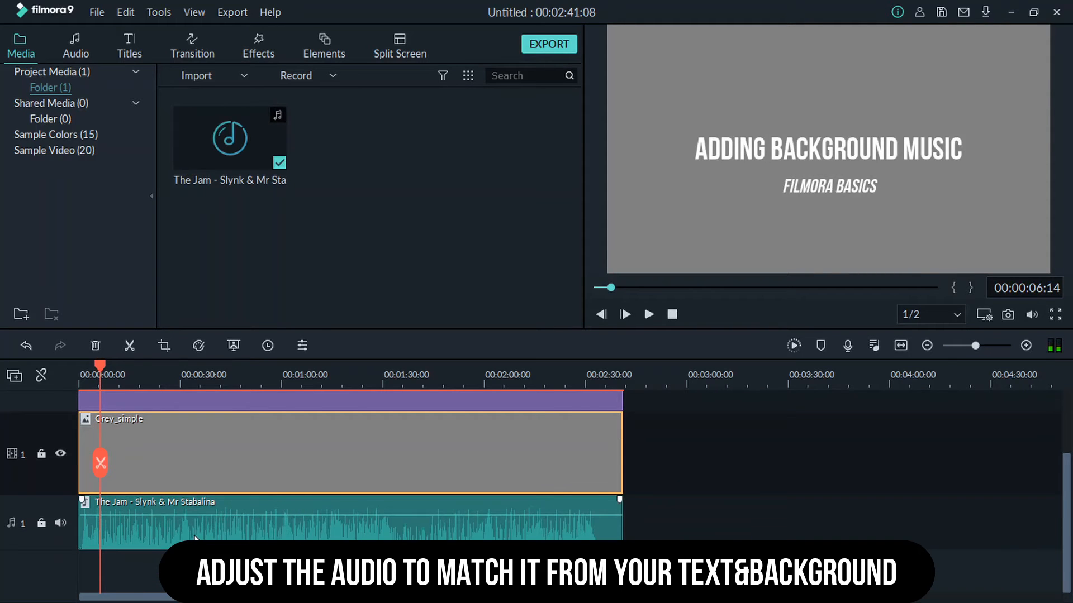
Apply a short fade-in to the music clip and play it from the timeline start to check it.
{"action": "double_click", "coordinate": [161, 522]}
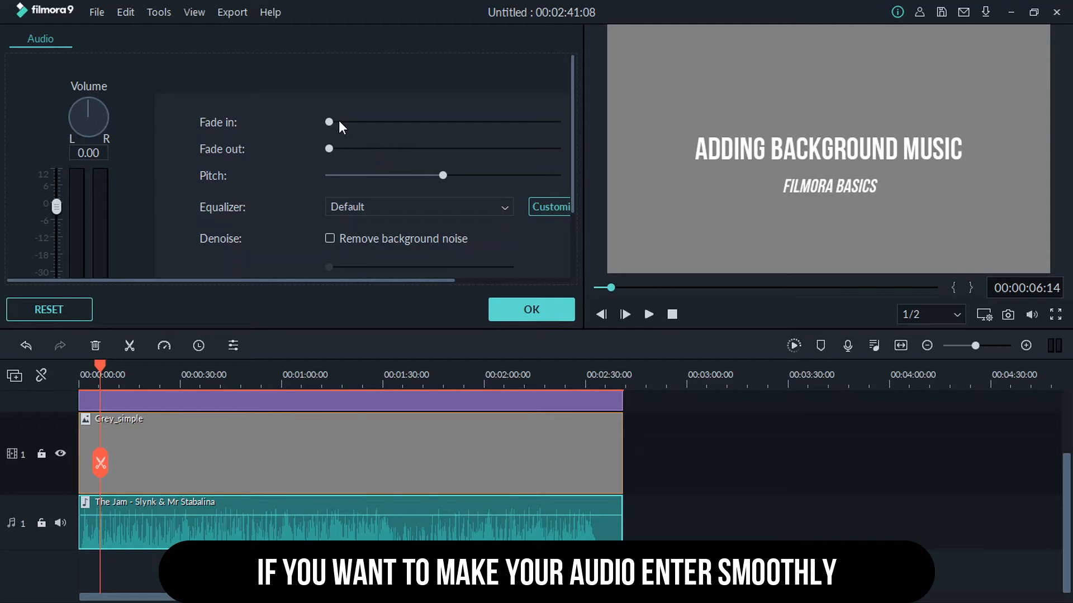
{"action": "left_click_drag", "start_coordinate": [337, 120], "coordinate": [341, 120]}
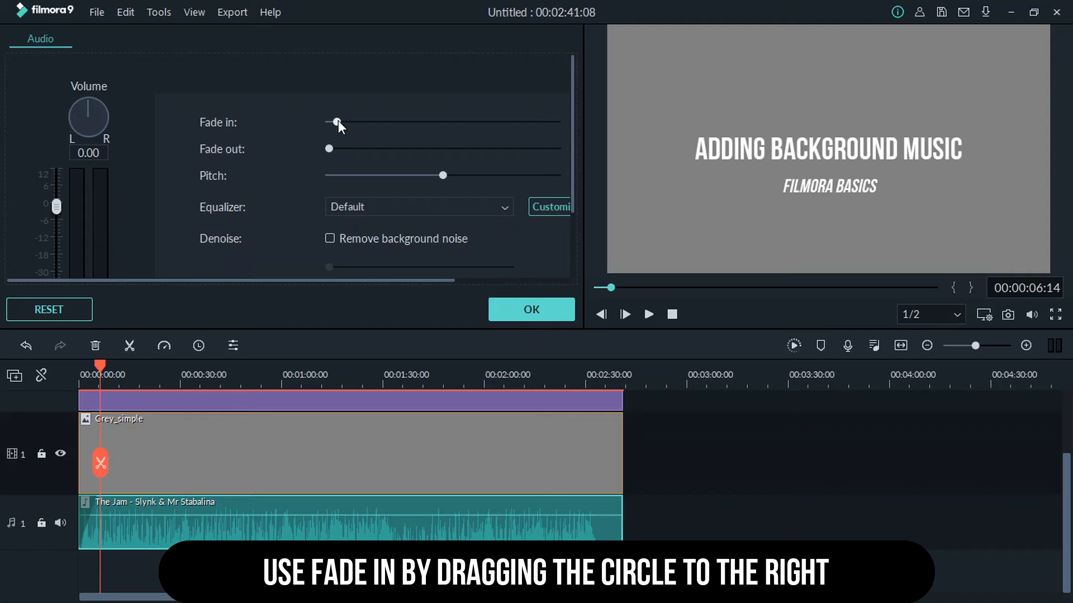
{"action": "left_click", "coordinate": [540, 311]}
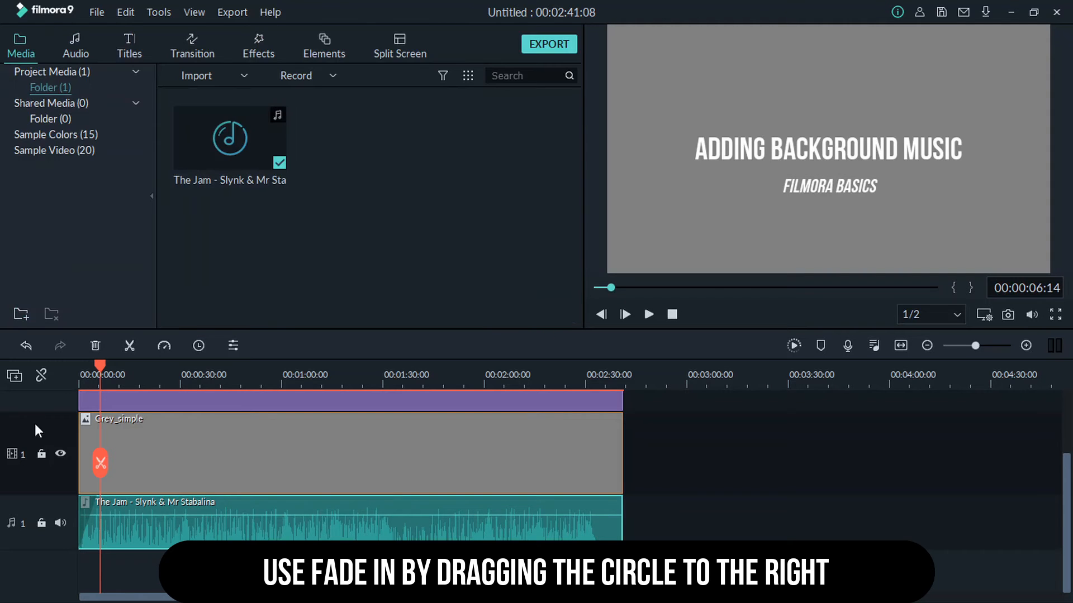
{"action": "left_click_drag", "start_coordinate": [97, 368], "coordinate": [83, 368]}
{"action": "key", "text": "space"}
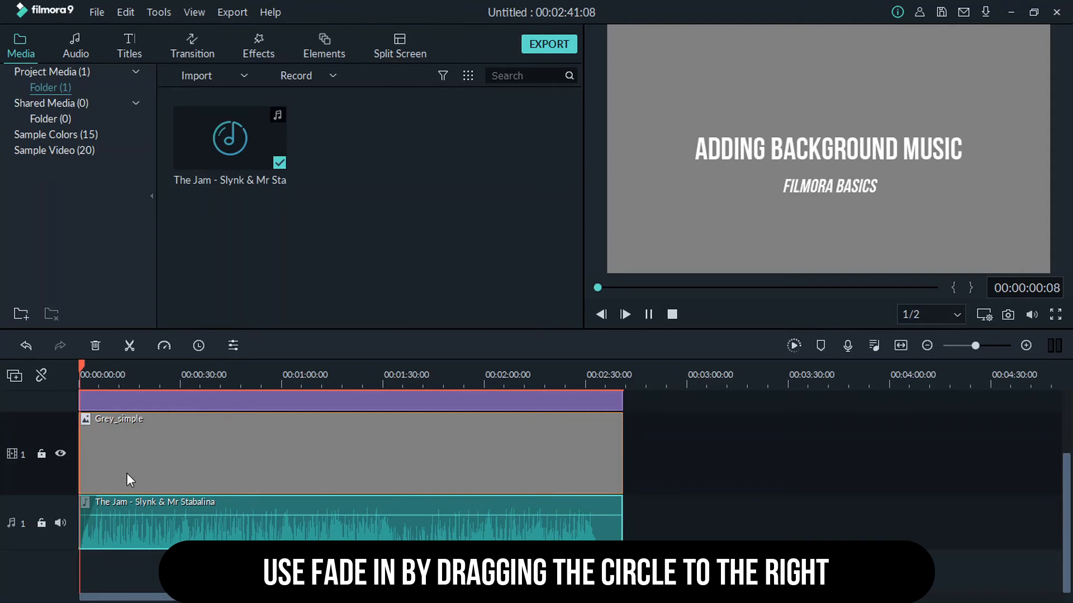
{"action": "scroll", "coordinate": [129, 471], "scroll_direction": "up", "scroll_amount": 2}
{"action": "scroll", "coordinate": [146, 438], "scroll_direction": "down", "scroll_amount": 1}
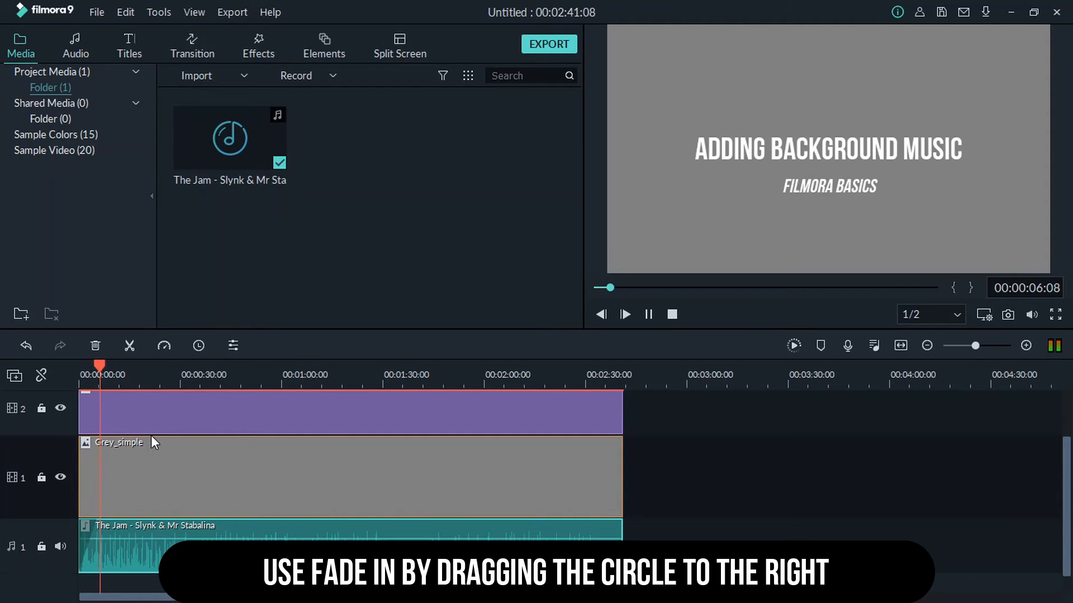
{"action": "key", "text": "space"}
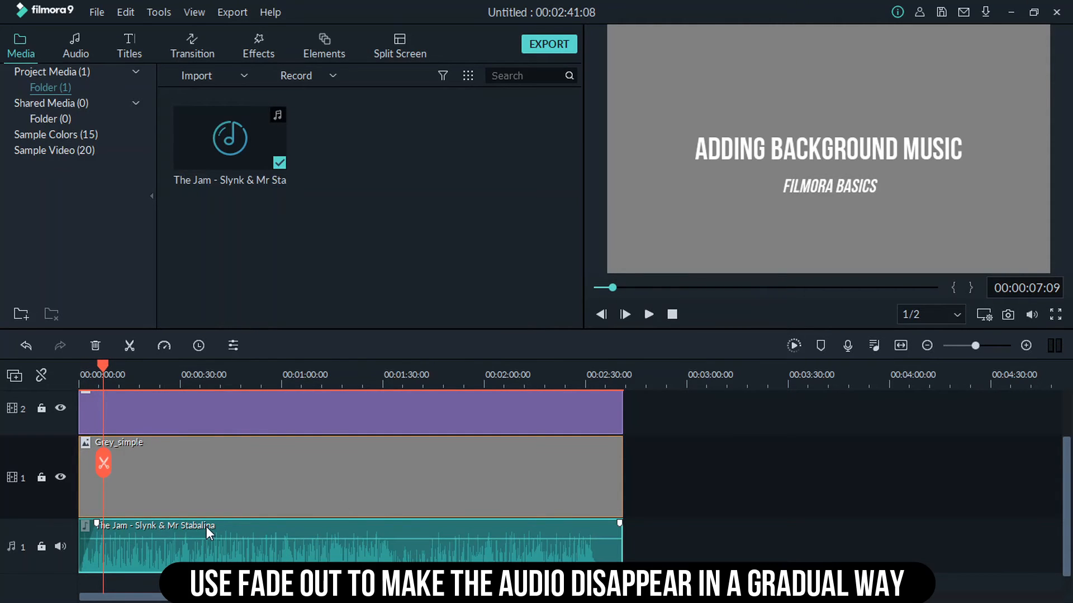
Apply a short fade-out to the music clip and play the ending from about 00:02:30.
{"action": "double_click", "coordinate": [206, 526]}
{"action": "left_click_drag", "start_coordinate": [330, 149], "coordinate": [341, 149]}
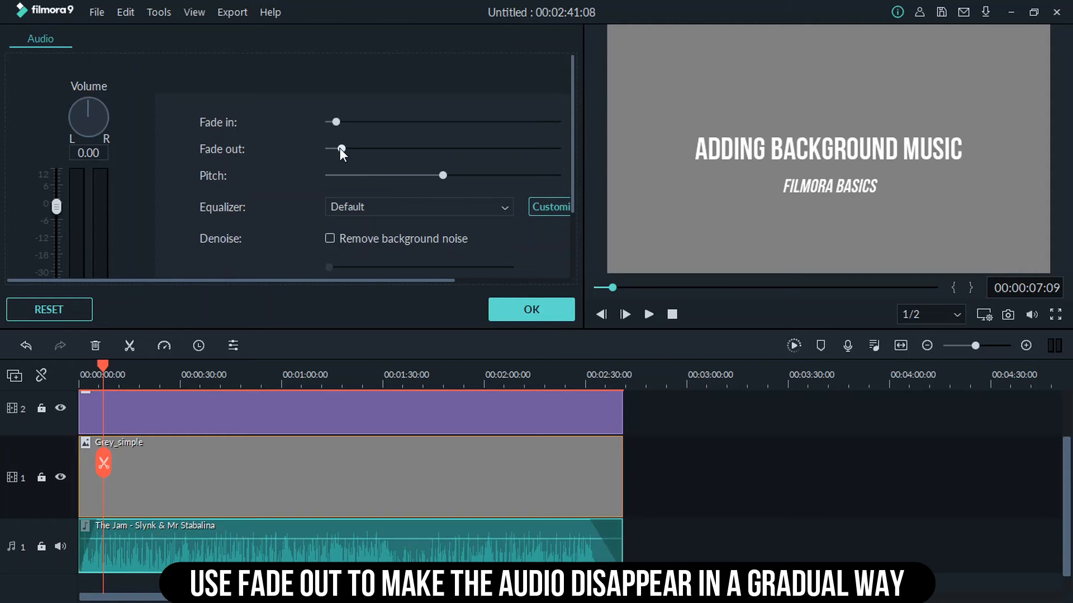
{"action": "left_click", "coordinate": [564, 309]}
{"action": "left_click", "coordinate": [585, 378]}
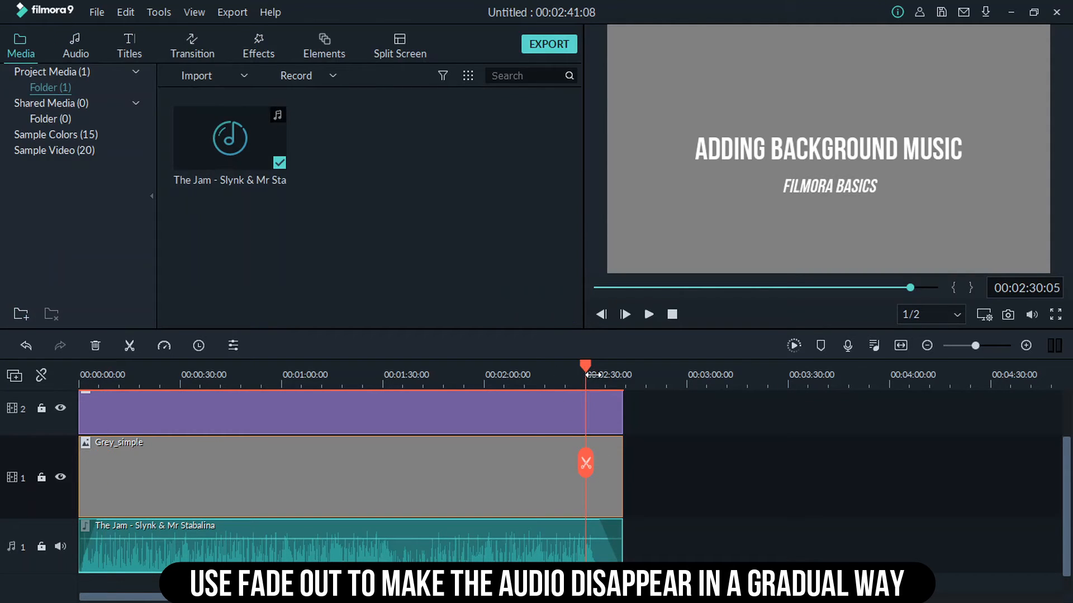
{"action": "key", "text": "space"}
{"action": "key", "text": "space"}
Trim the end of the music clip back to about 00:02:33 and preview the faded ending.
{"action": "left_click_drag", "start_coordinate": [619, 530], "coordinate": [576, 524]}
{"action": "left_click", "coordinate": [562, 367]}
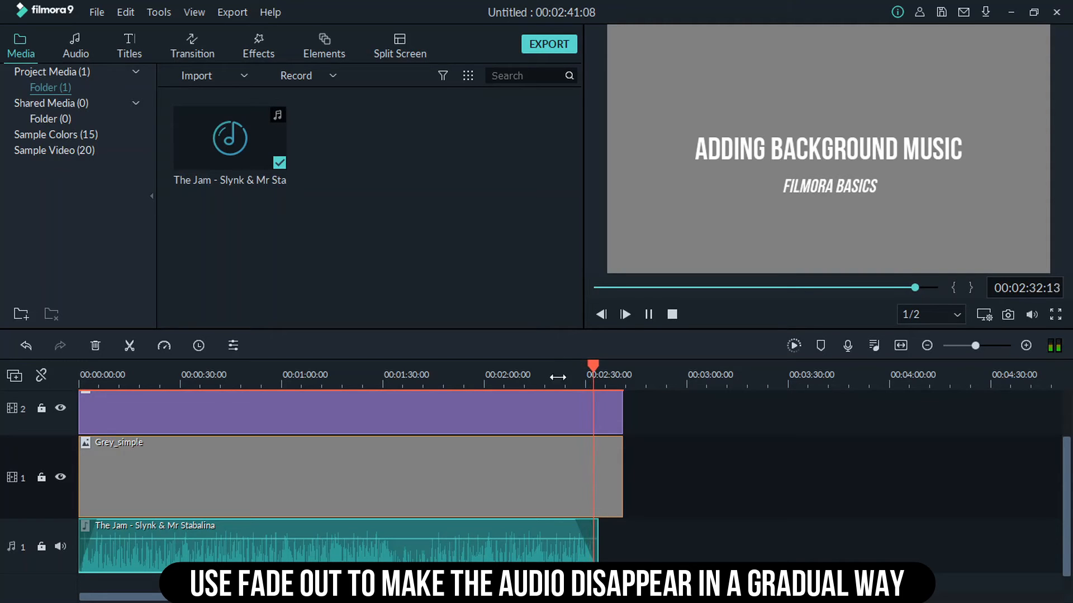
{"action": "key", "text": "space"}
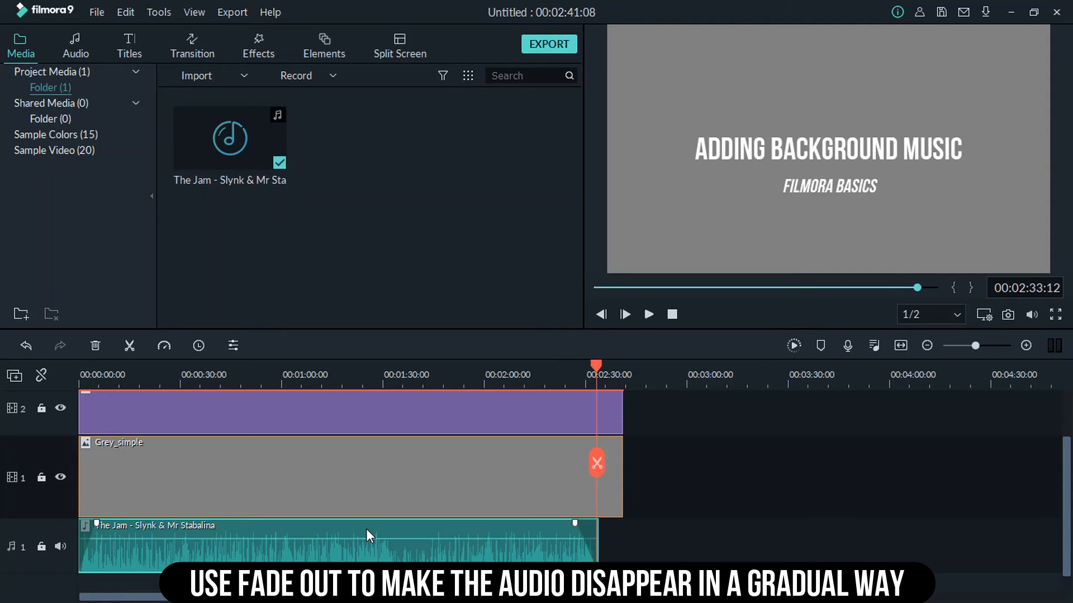
{"action": "double_click", "coordinate": [366, 528]}
{"action": "scroll", "coordinate": [321, 451], "scroll_direction": "down", "scroll_amount": 1}
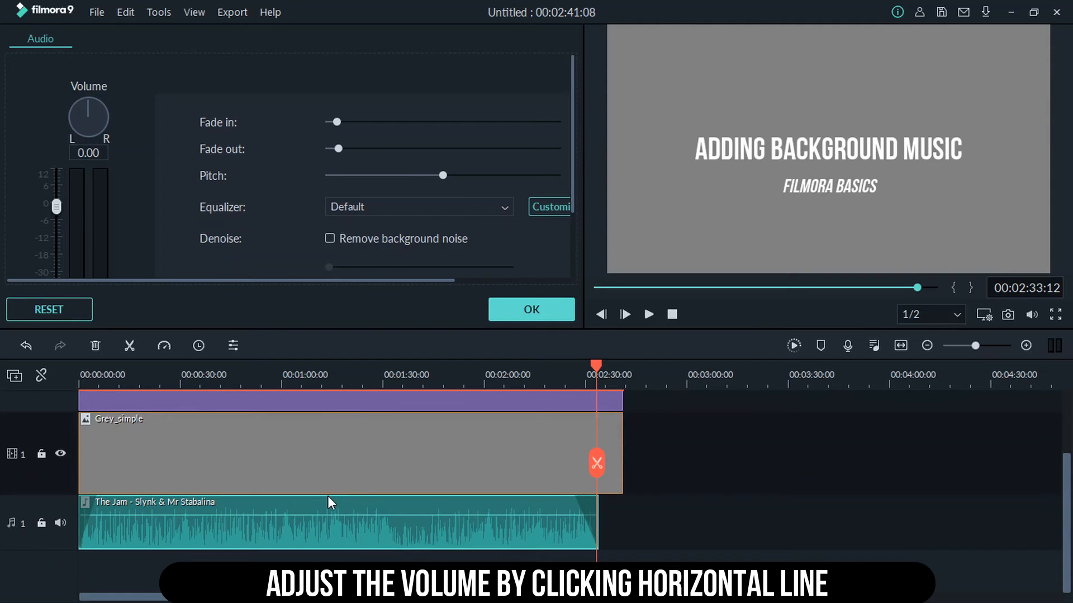
{"action": "left_click", "coordinate": [515, 308]}
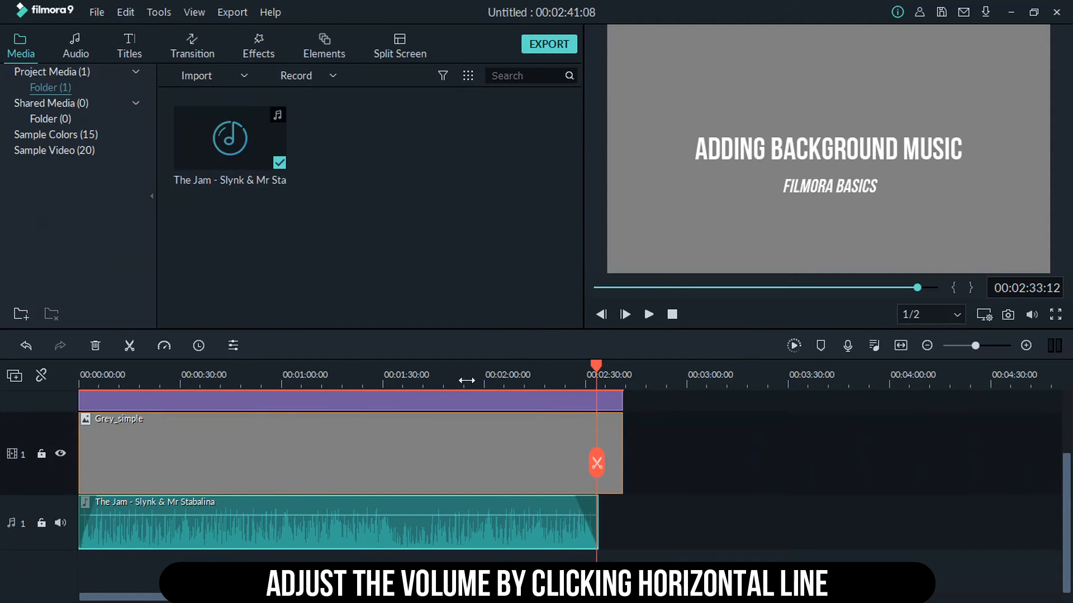
Open the music clip's audio settings, lower its volume to about -13 dB, and play it from the timeline start.
{"action": "double_click", "coordinate": [312, 514]}
{"action": "mouse_move", "coordinate": [319, 514]}
{"action": "left_mouse_down"}
{"action": "mouse_move", "coordinate": [321, 535]}
{"action": "mouse_move", "coordinate": [323, 524]}
{"action": "left_mouse_up"}
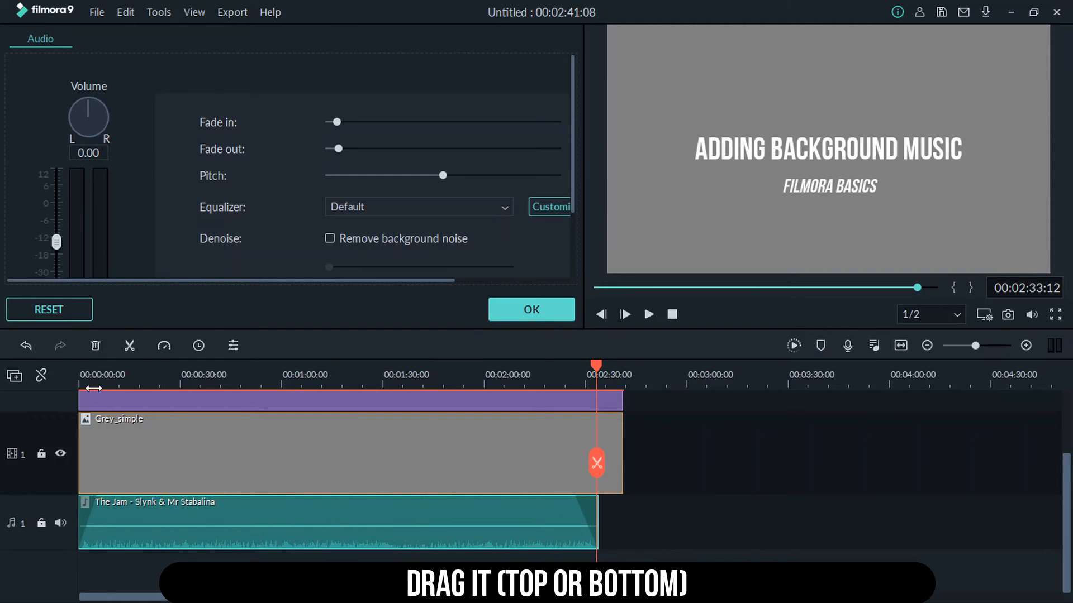
{"action": "left_click_drag", "start_coordinate": [107, 375], "coordinate": [61, 373]}
{"action": "key", "text": "space"}
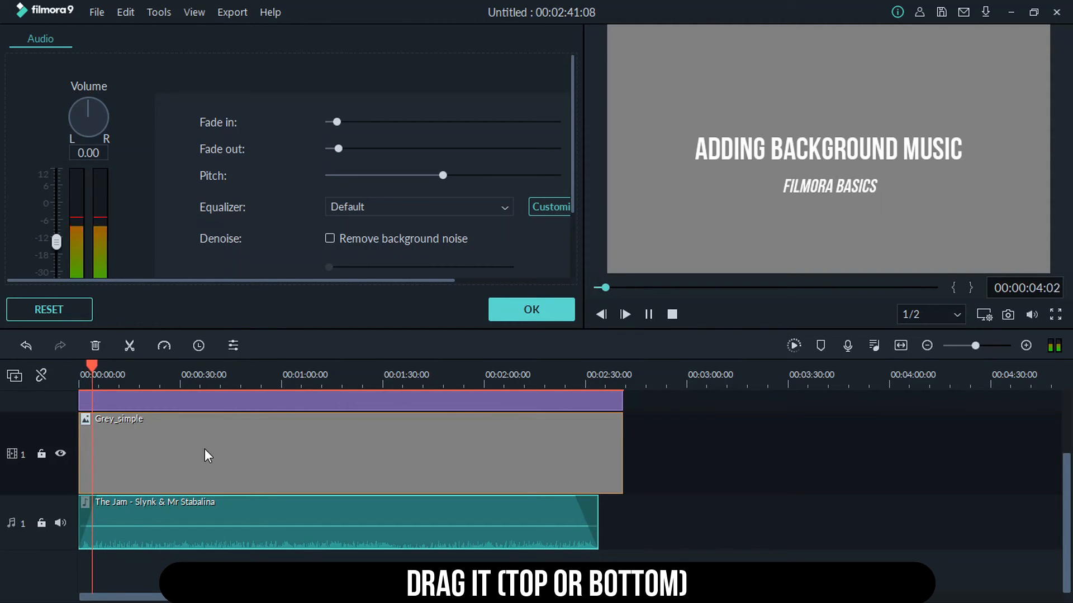
Raise the music clip's volume close to the maximum during playback, settle it at about -5 dB, and pause.
{"action": "left_click_drag", "start_coordinate": [211, 525], "coordinate": [218, 505]}
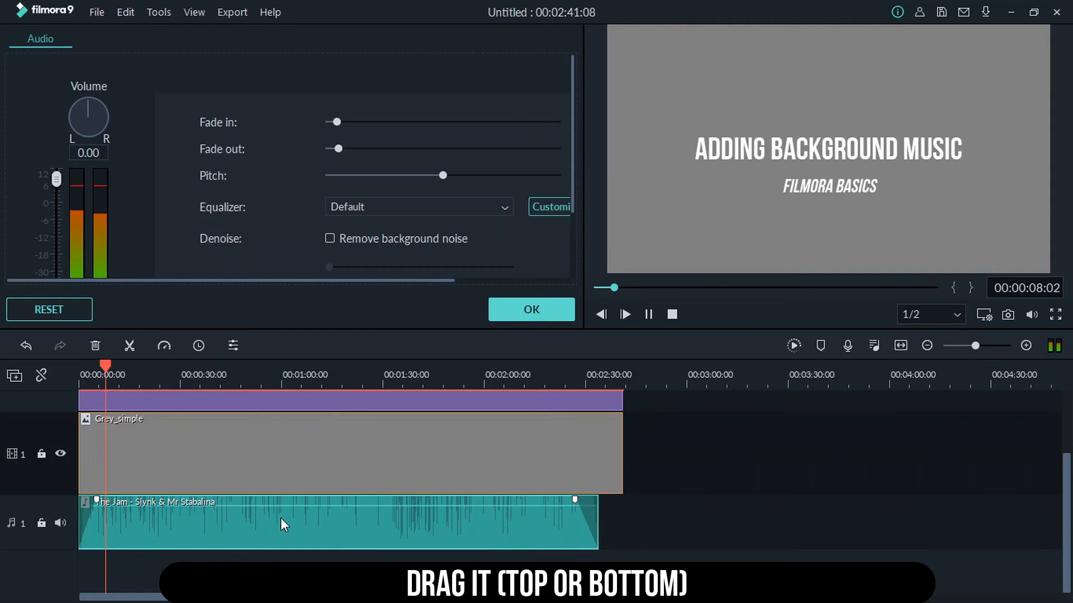
{"action": "mouse_move", "coordinate": [287, 506]}
{"action": "left_mouse_down"}
{"action": "mouse_move", "coordinate": [287, 540]}
{"action": "mouse_move", "coordinate": [287, 520]}
{"action": "left_mouse_up"}
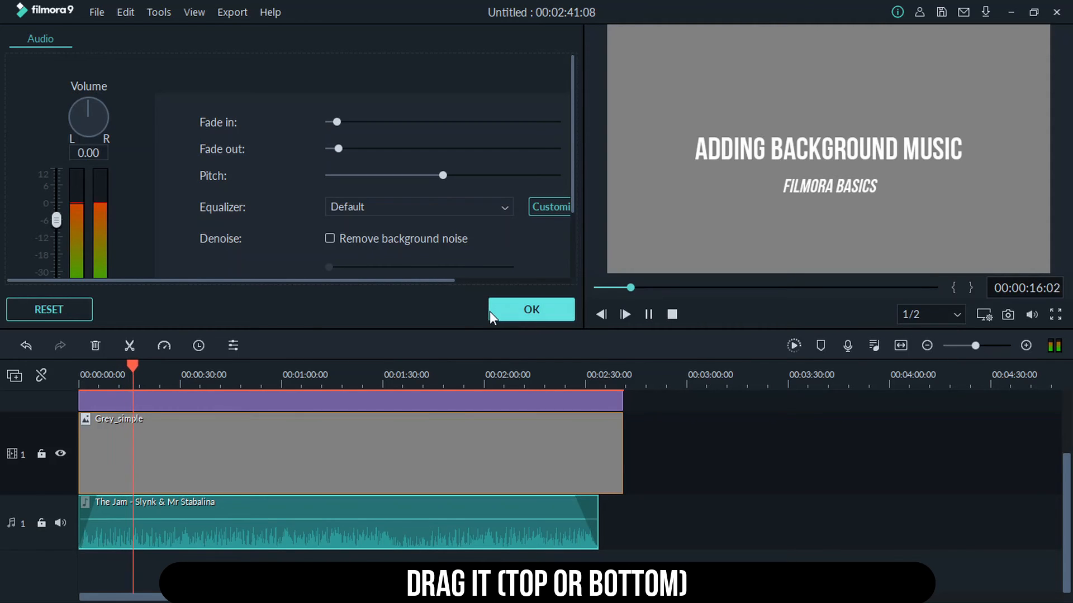
{"action": "key", "text": "space"}
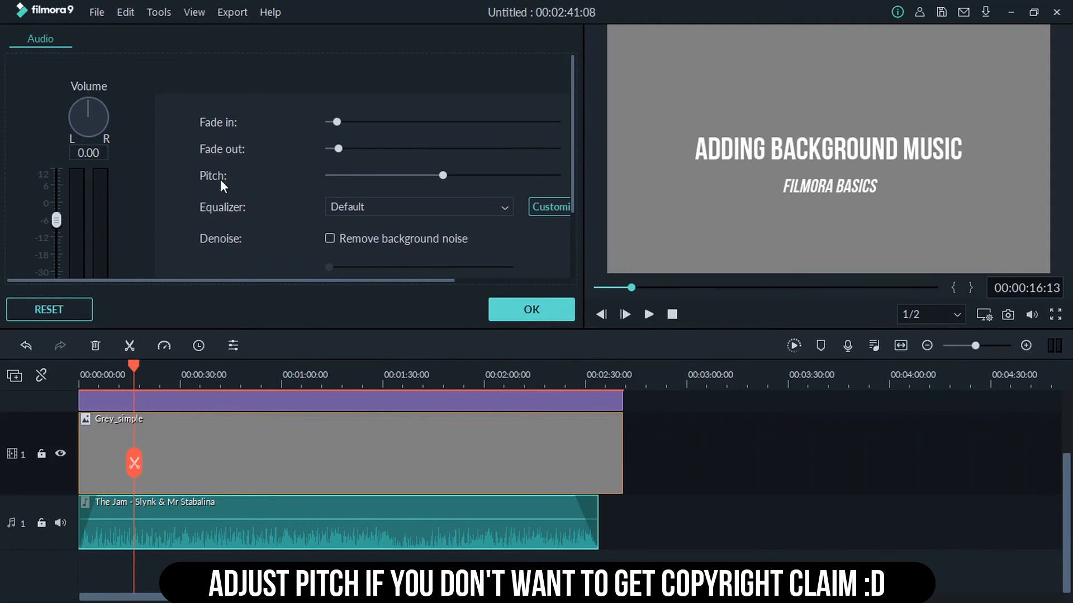
Lower the music clip's pitch to -2.00, confirm the audio settings, and play the result.
{"action": "left_click_drag", "start_coordinate": [434, 176], "coordinate": [422, 178]}
{"action": "left_click", "coordinate": [503, 309]}
{"action": "key", "text": "space"}
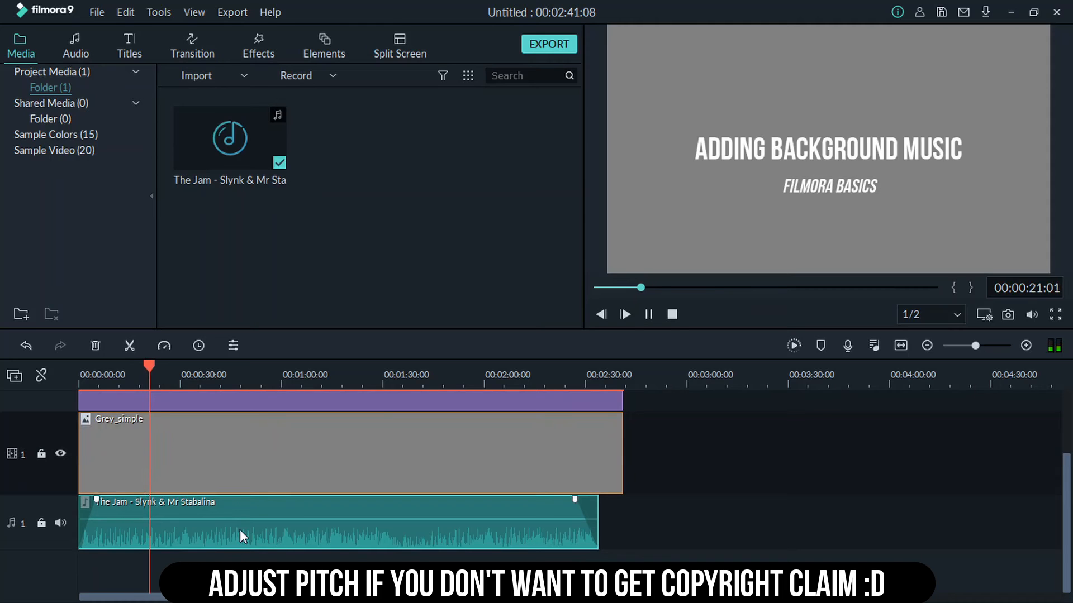
Reopen the music clip's audio settings, try a pitch of 2.00 during playback, and reset the pitch to its default.
{"action": "double_click", "coordinate": [239, 530]}
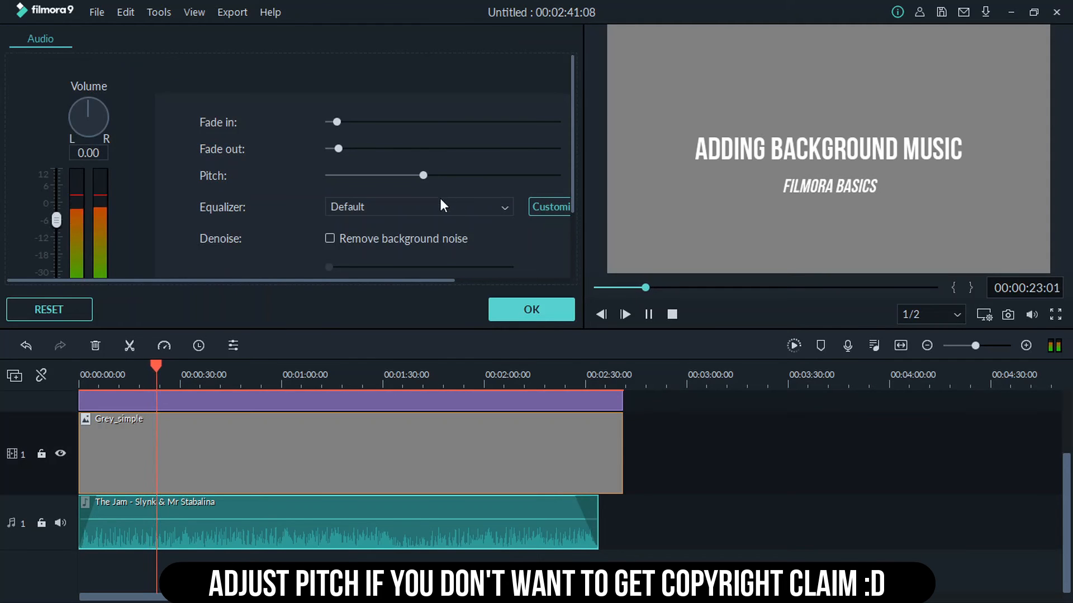
{"action": "scroll", "coordinate": [440, 196], "scroll_direction": "down", "scroll_amount": 2}
{"action": "left_click_drag", "start_coordinate": [382, 280], "coordinate": [451, 278]}
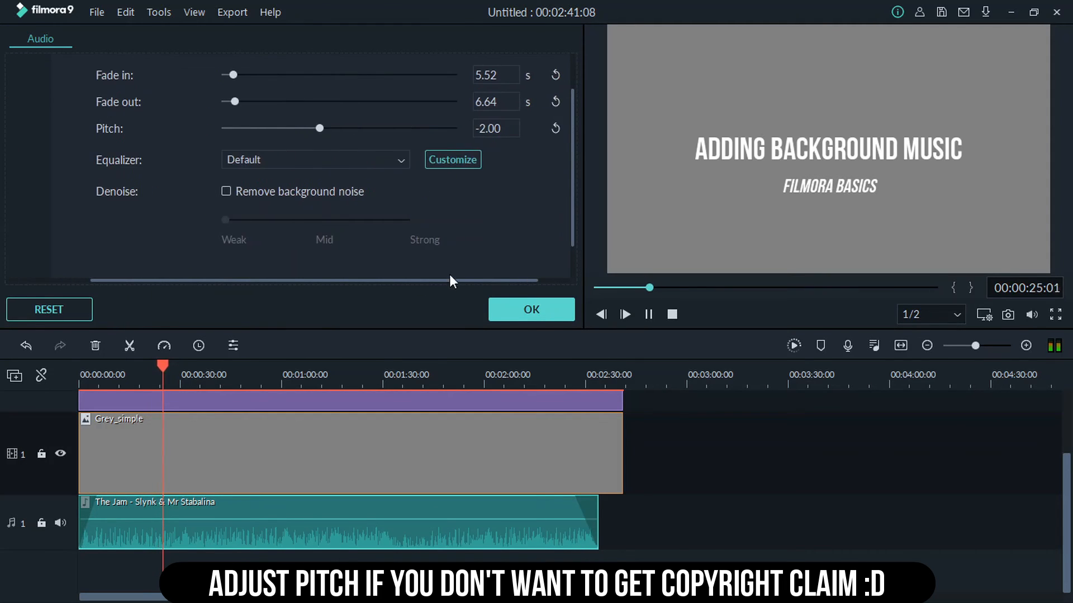
{"action": "scroll", "coordinate": [398, 254], "scroll_direction": "up", "scroll_amount": 1}
{"action": "left_click_drag", "start_coordinate": [324, 177], "coordinate": [359, 176]}
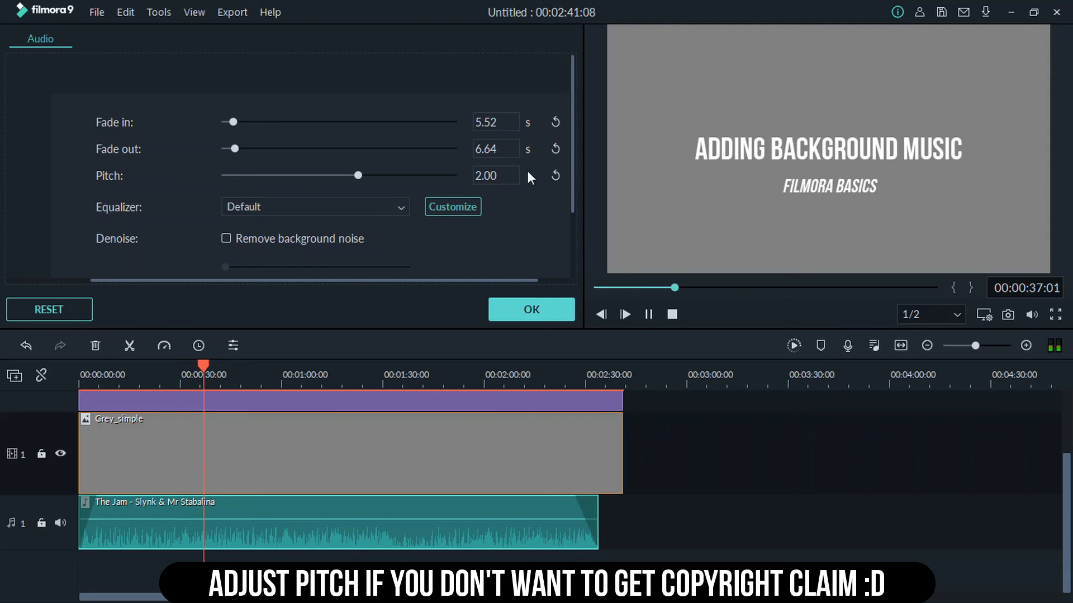
{"action": "left_click", "coordinate": [556, 176]}
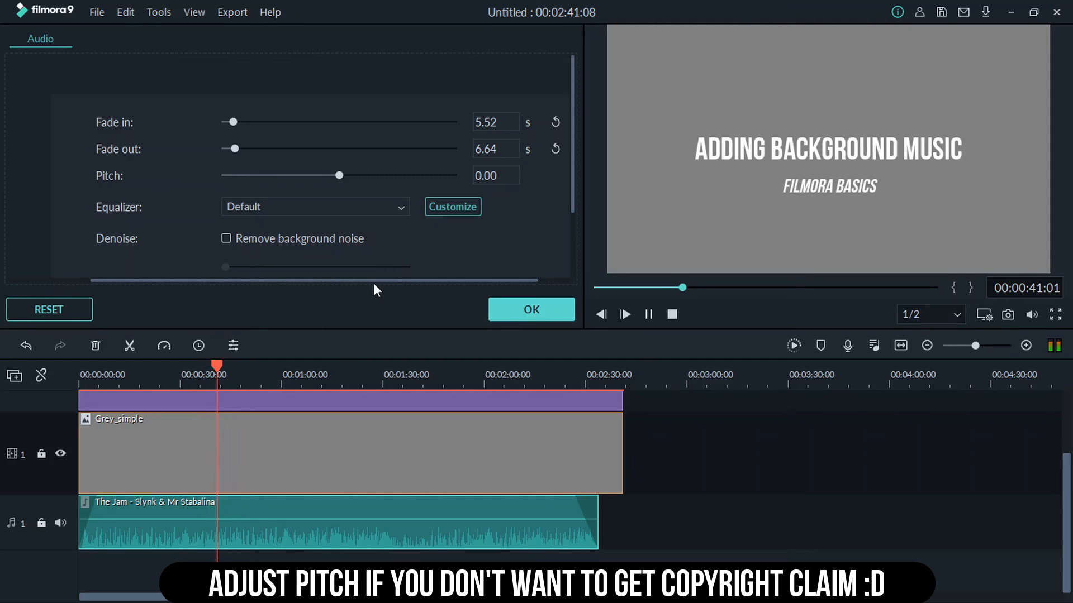
{"action": "scroll", "coordinate": [400, 233], "scroll_direction": "down", "scroll_amount": 1}
{"action": "key", "text": "space"}
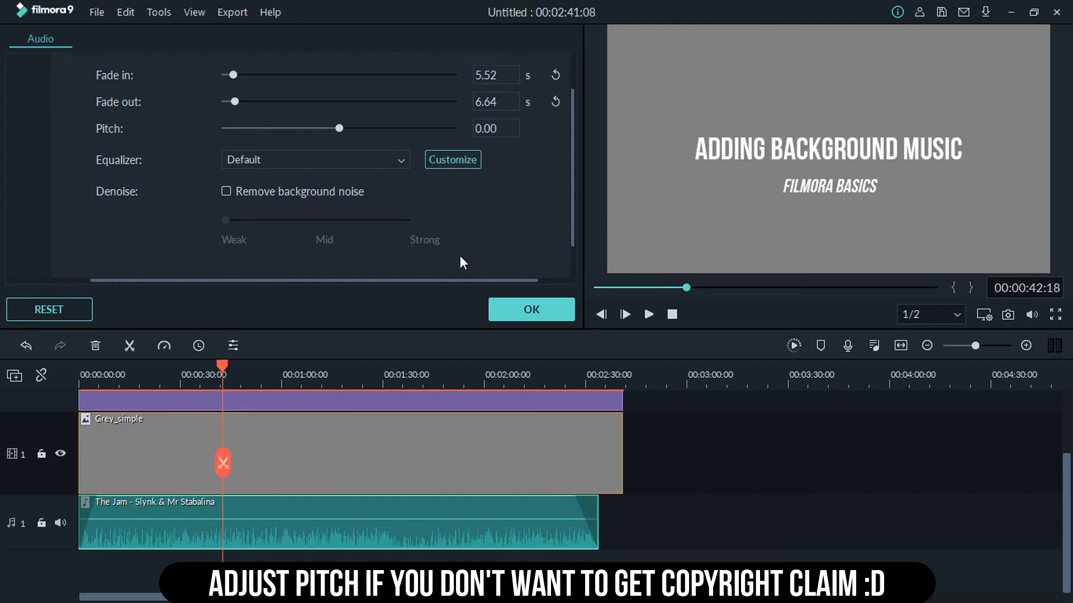
Try the Techno, Classic and Dance equalizer presets on the music clip while it plays.
{"action": "left_click", "coordinate": [364, 160]}
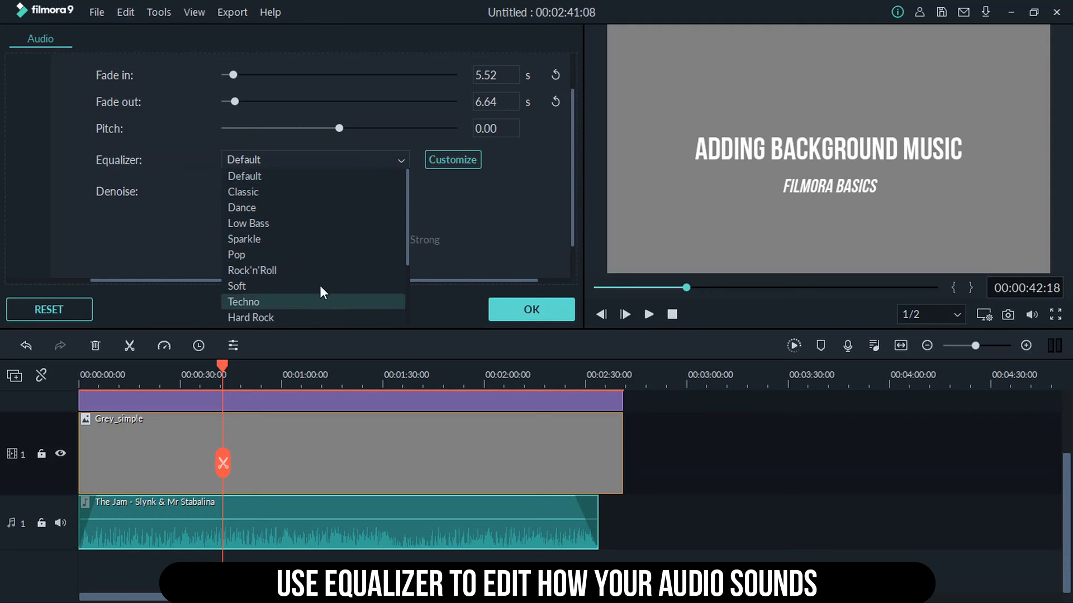
{"action": "left_click", "coordinate": [289, 302]}
{"action": "key", "text": "space"}
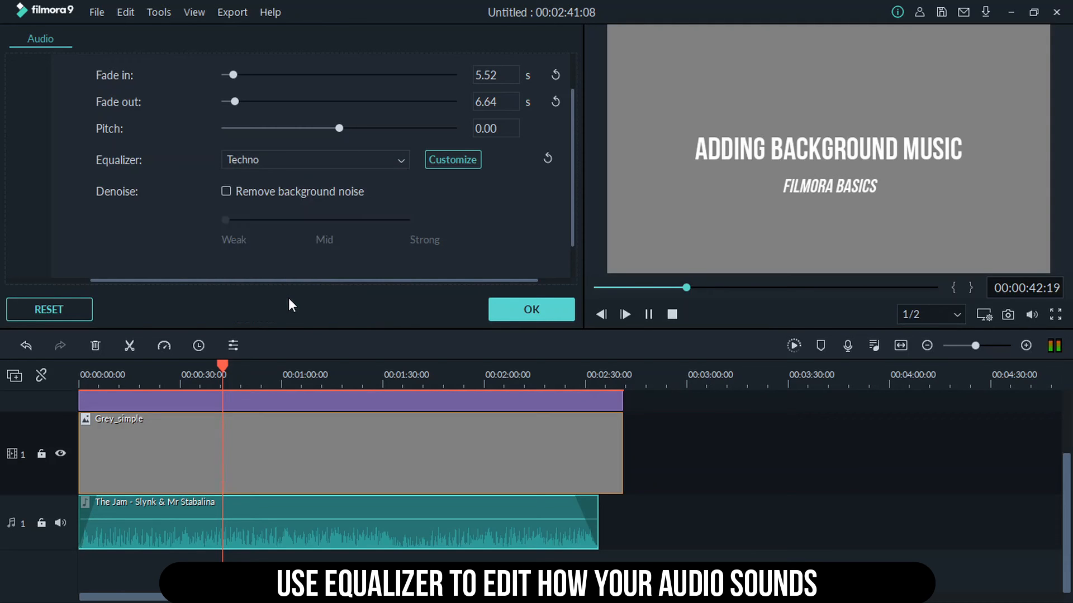
{"action": "left_click", "coordinate": [398, 162]}
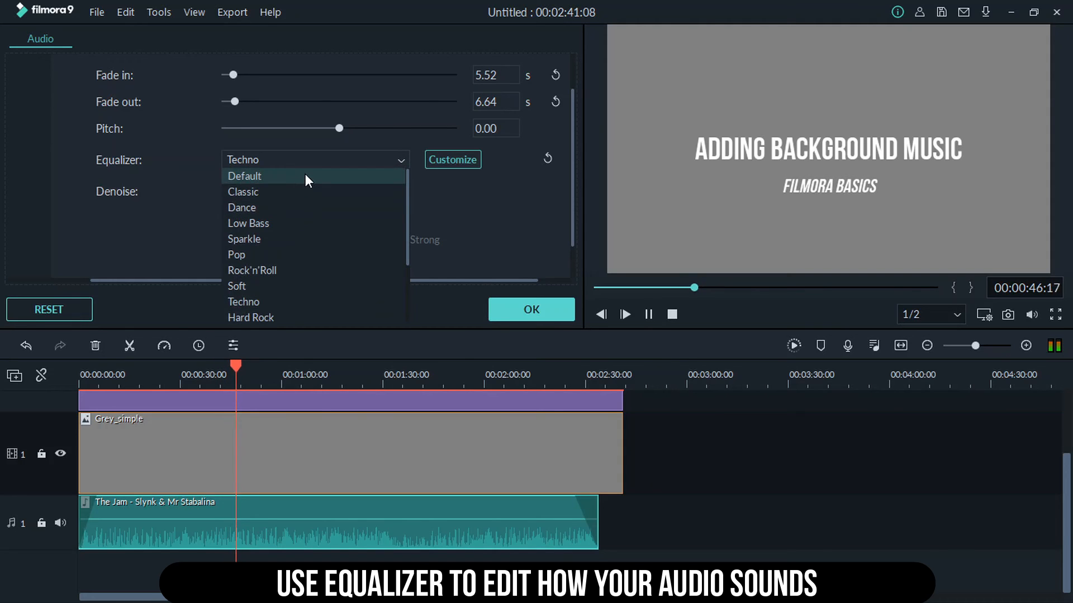
{"action": "left_click", "coordinate": [306, 193]}
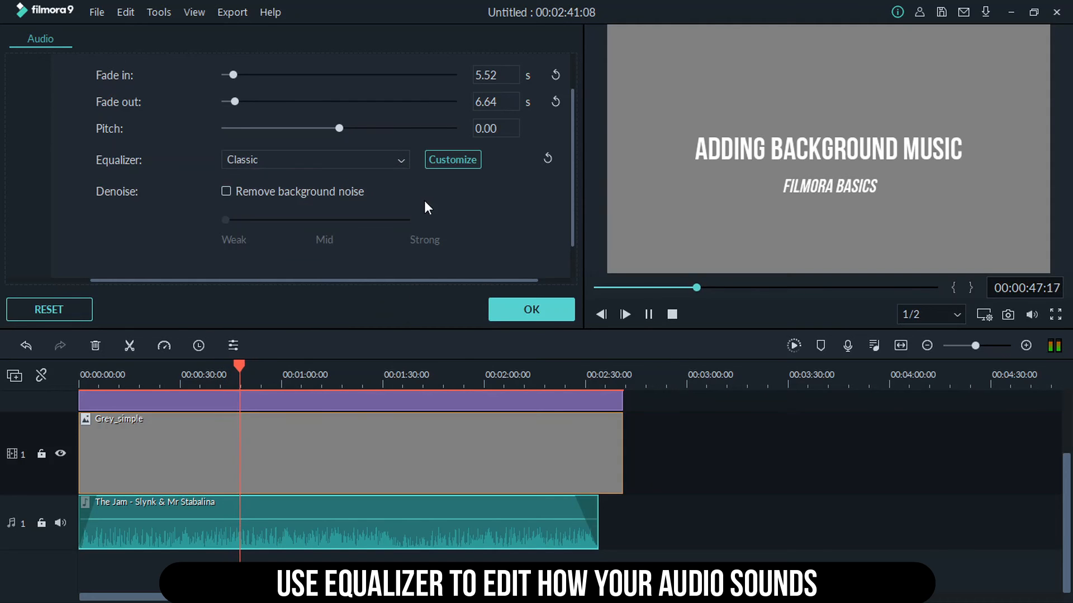
{"action": "left_click", "coordinate": [391, 162]}
{"action": "left_click", "coordinate": [307, 207]}
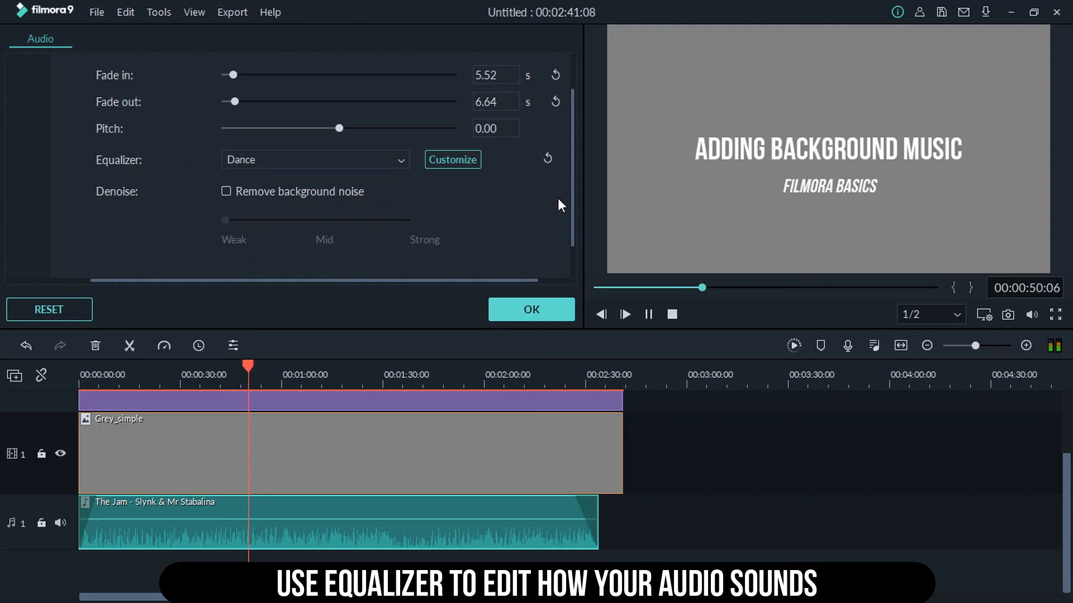
Try the Low Bass, Sparkle and Pop equalizer presets, return the equalizer to Default, and pause playback.
{"action": "left_click", "coordinate": [398, 160]}
{"action": "left_click", "coordinate": [339, 219]}
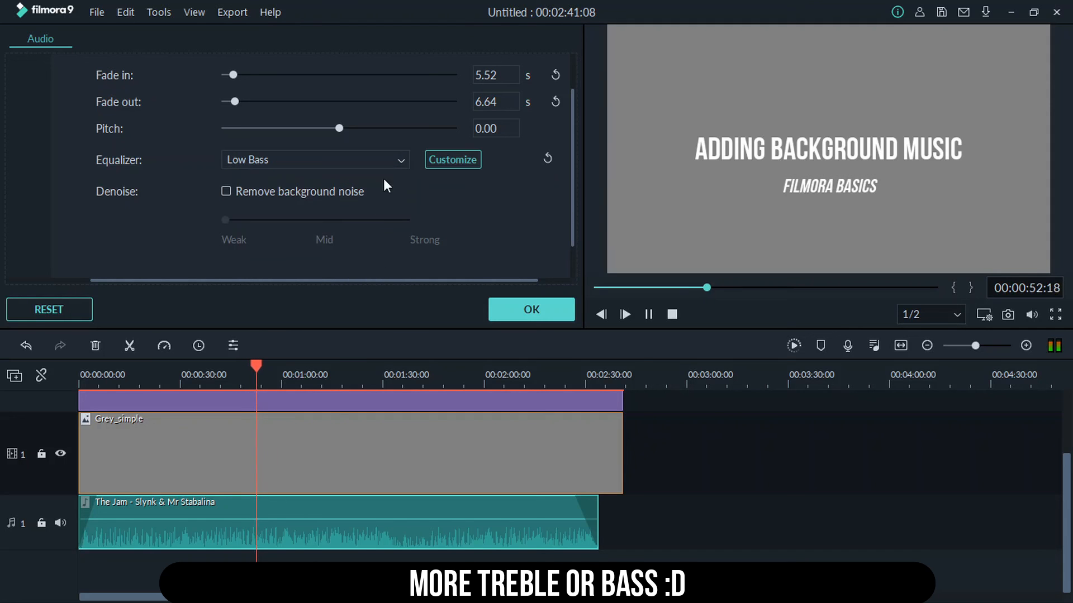
{"action": "left_click", "coordinate": [391, 161]}
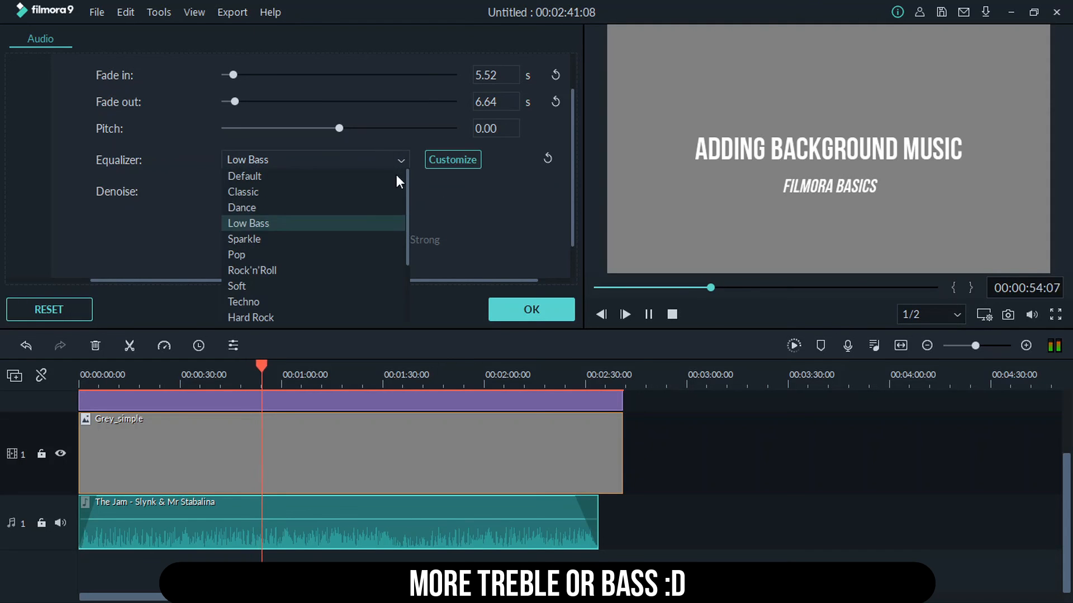
{"action": "left_click", "coordinate": [333, 240]}
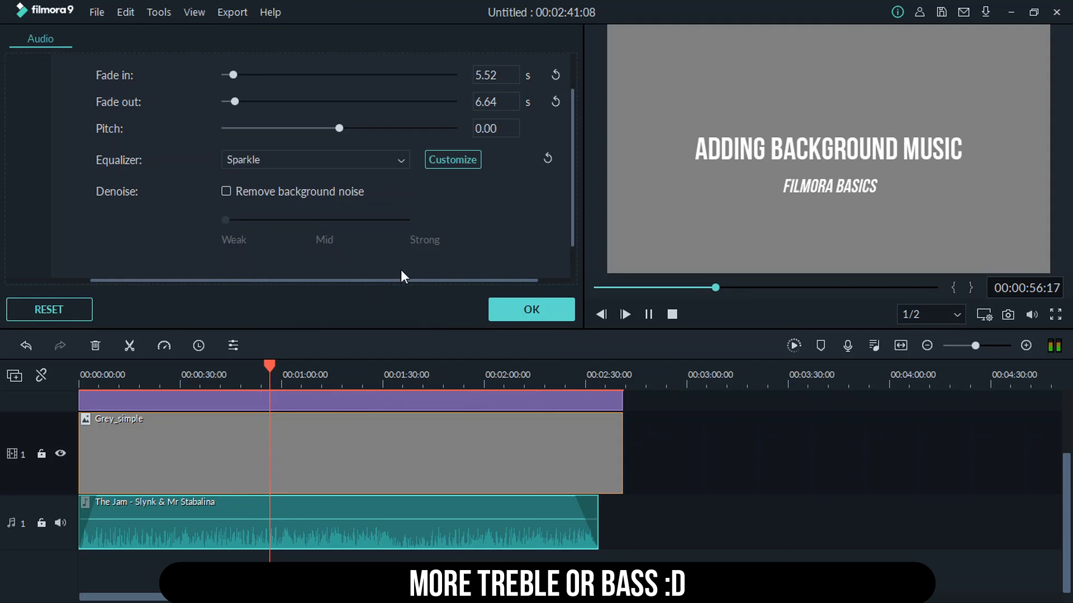
{"action": "left_click", "coordinate": [391, 160]}
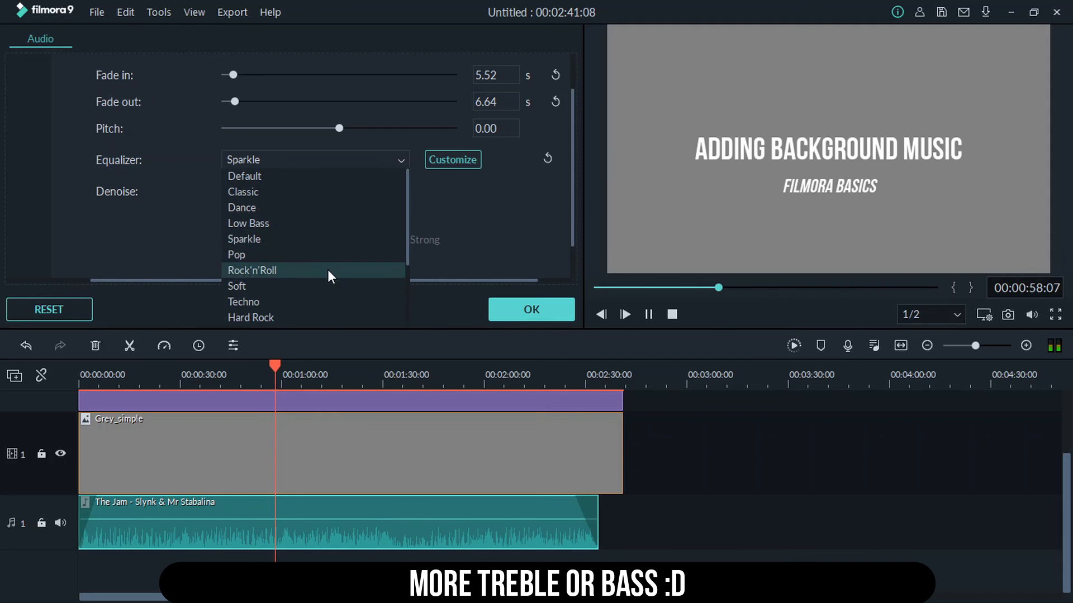
{"action": "left_click", "coordinate": [295, 254]}
{"action": "left_click", "coordinate": [402, 161]}
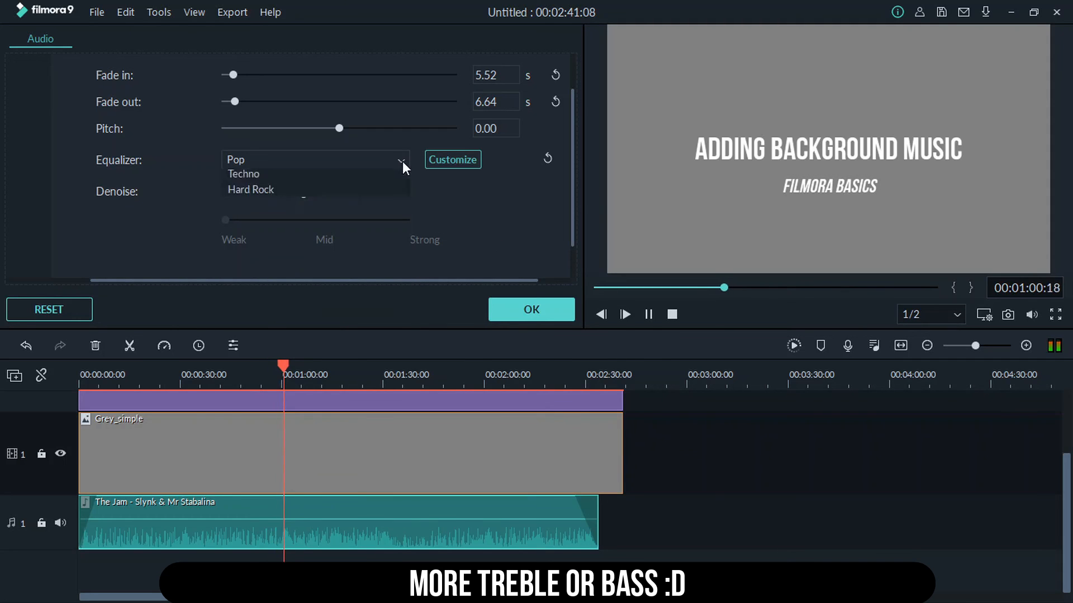
{"action": "left_click", "coordinate": [326, 173]}
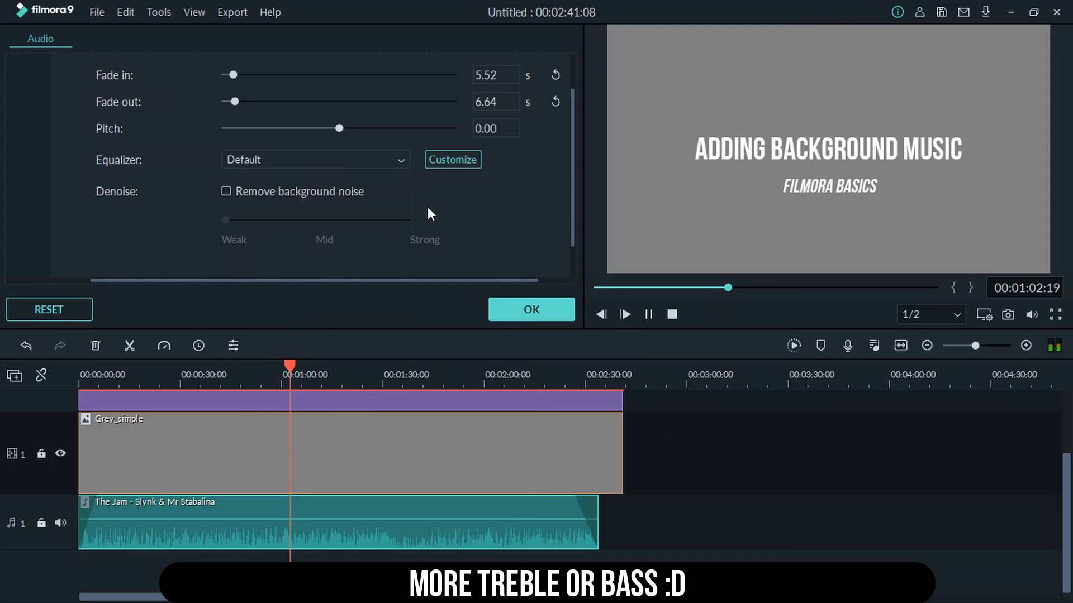
{"action": "key", "text": "space"}
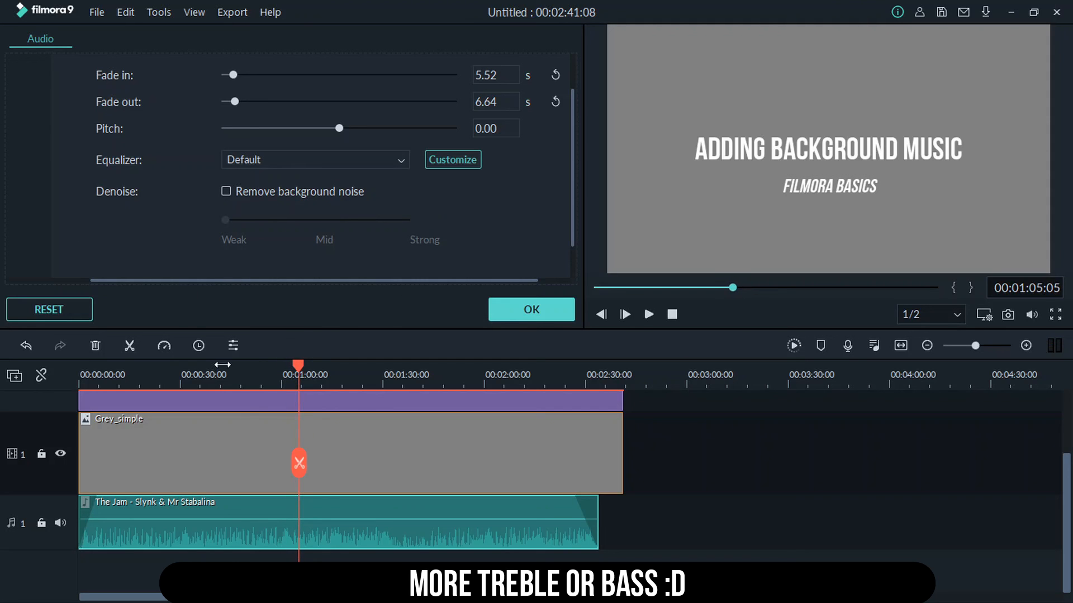
Try background noise removal on the music clip, raise its strength from Weak to Mid, and listen to it.
{"action": "left_click", "coordinate": [227, 191]}
{"action": "key", "text": "space"}
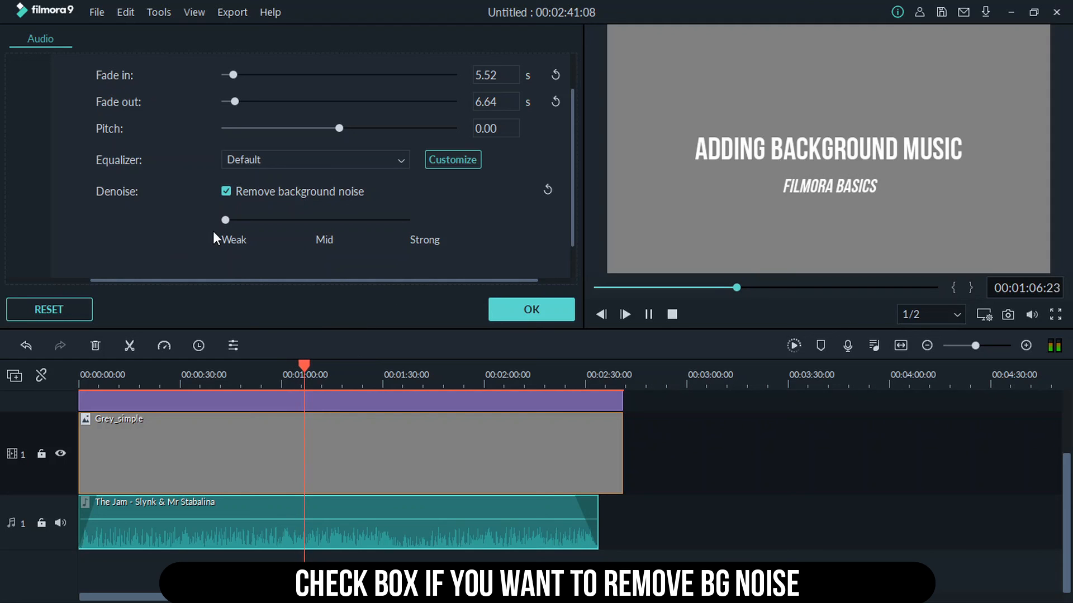
{"action": "key", "text": "space"}
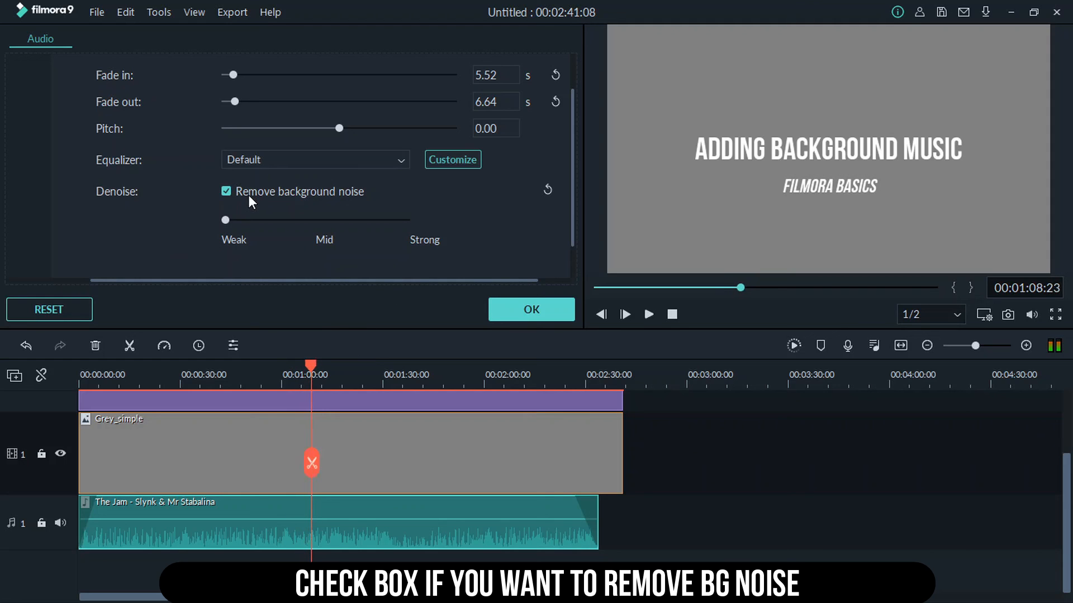
{"action": "key", "text": "space"}
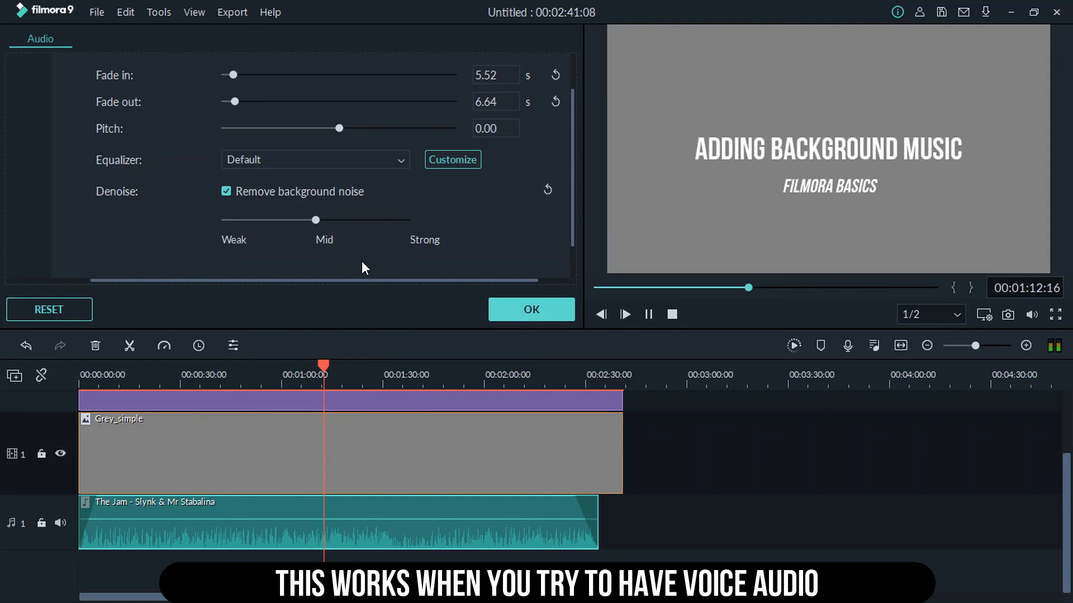
{"action": "key", "text": "space"}
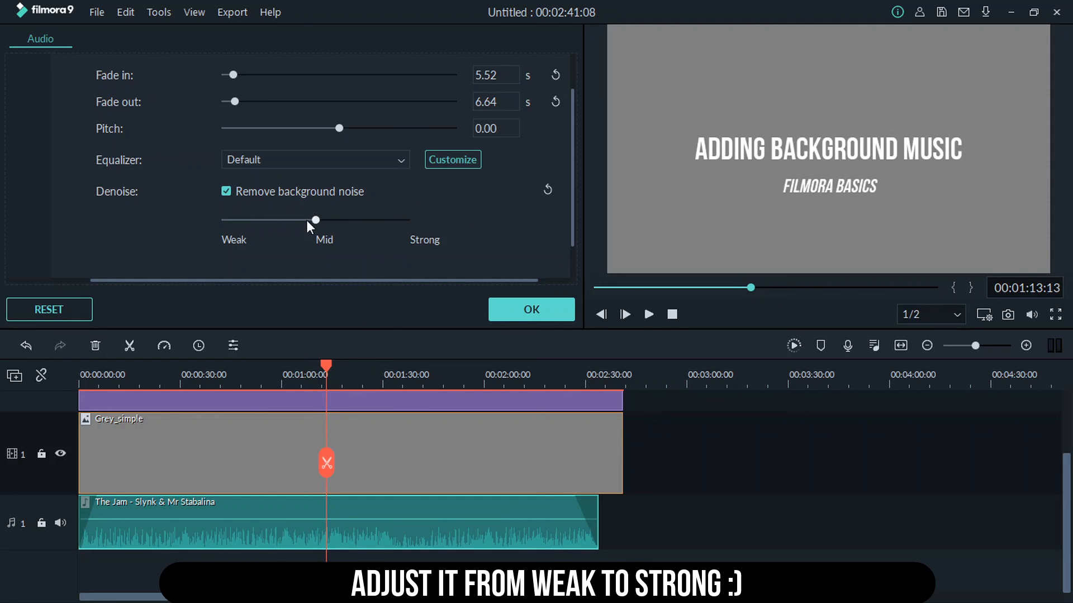
Turn off background noise removal, confirm the music clip's audio settings, and resume playback.
{"action": "left_click", "coordinate": [226, 191]}
{"action": "scroll", "coordinate": [307, 226], "scroll_direction": "down", "scroll_amount": 1}
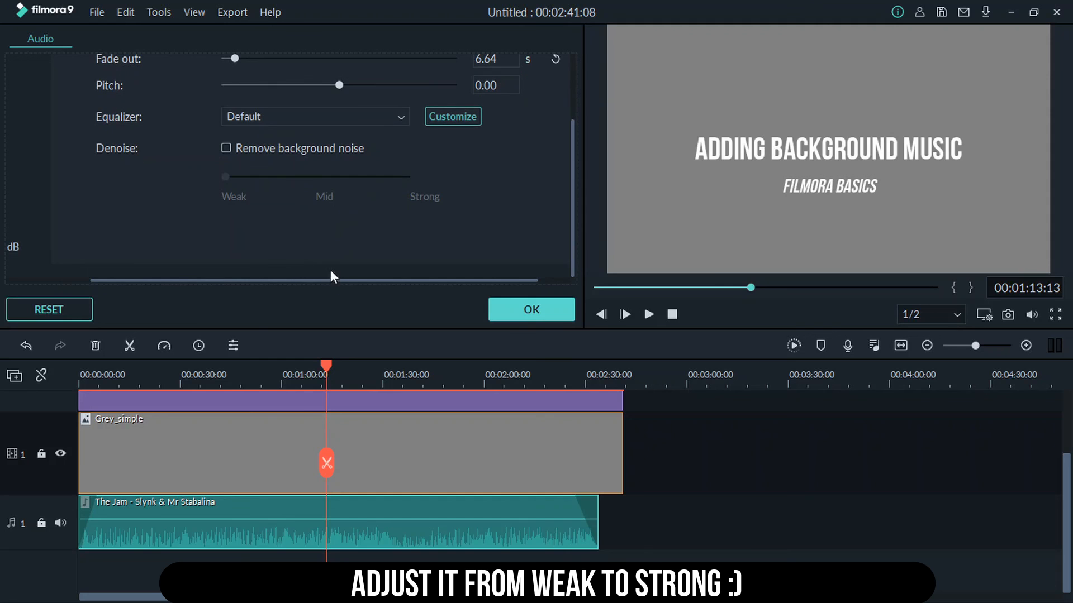
{"action": "left_click", "coordinate": [524, 310]}
{"action": "key", "text": "space"}
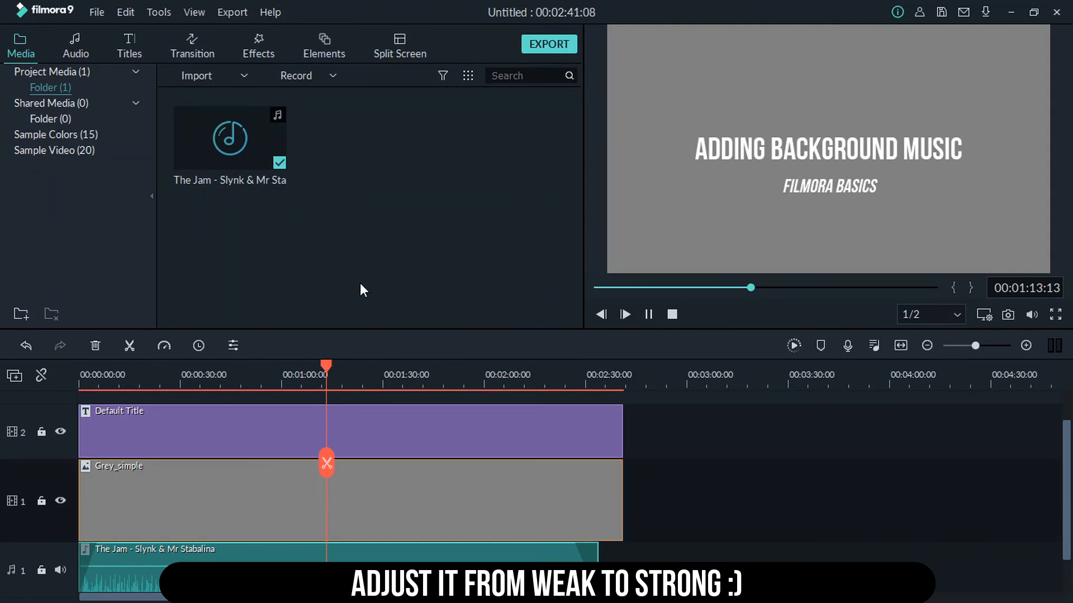
{"action": "scroll", "coordinate": [435, 384], "scroll_direction": "down", "scroll_amount": 1}
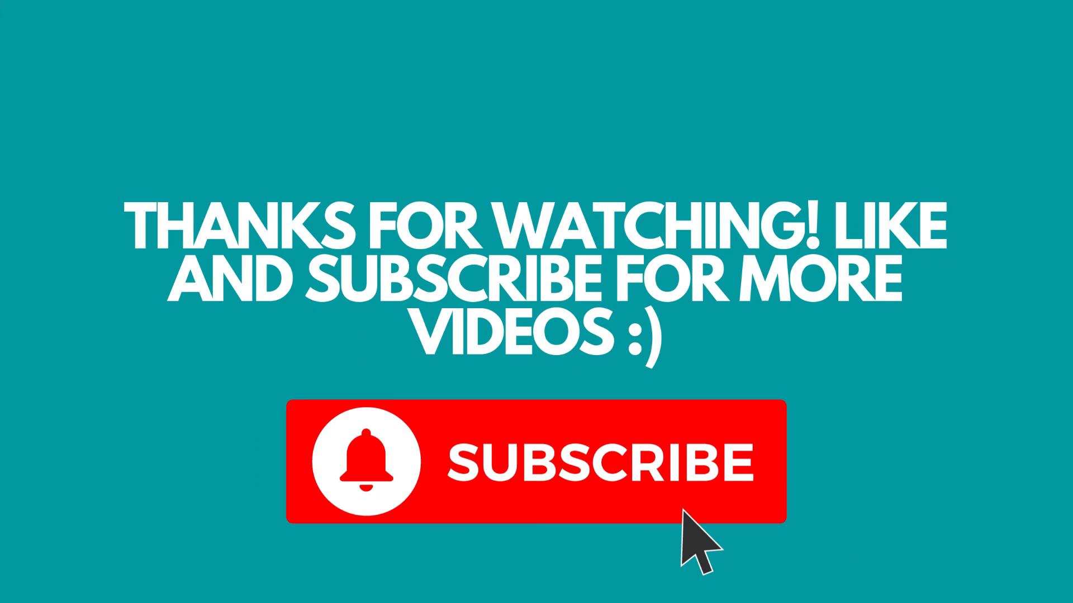